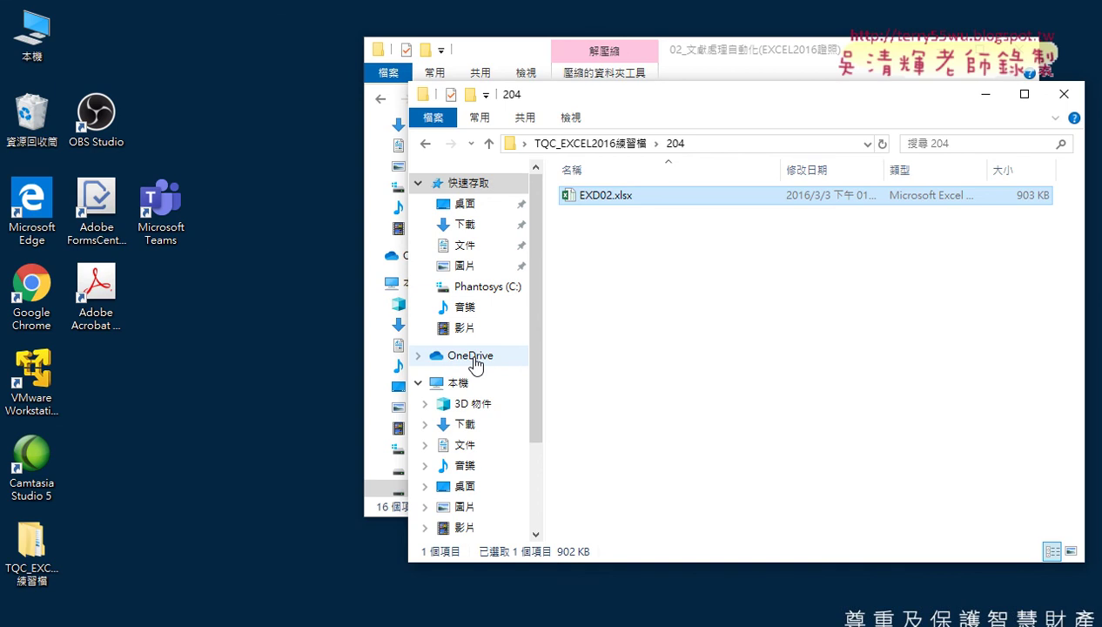
Open the EXD02.xlsx workbook from folder 204 and dismiss the activation notice.
left_click(613, 146)
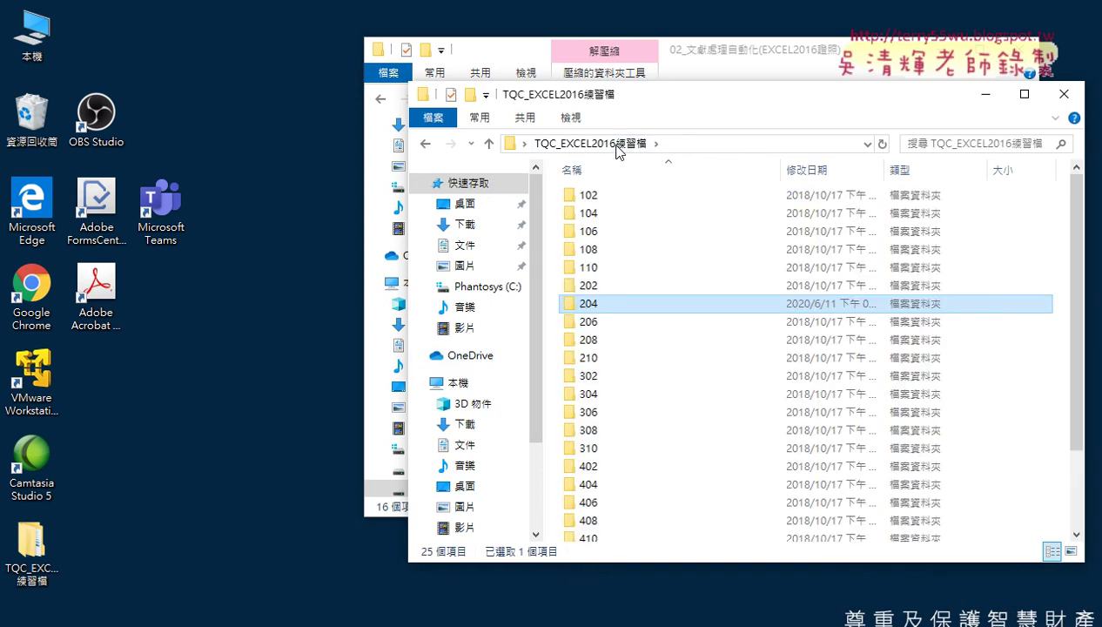
double_click(589, 308)
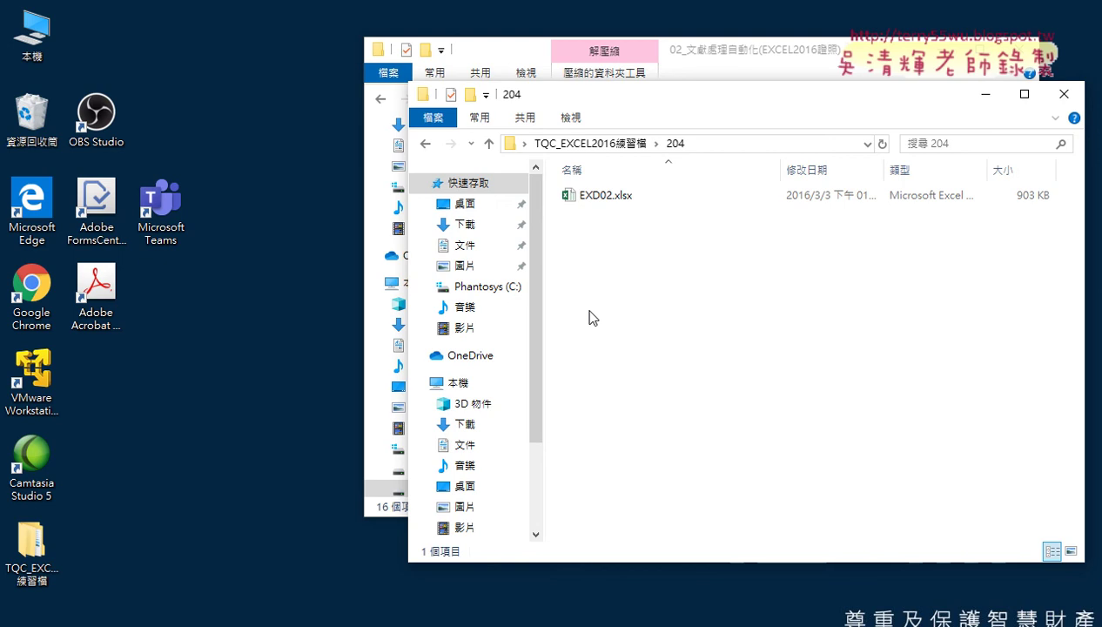
left_click(628, 200)
double_click(627, 197)
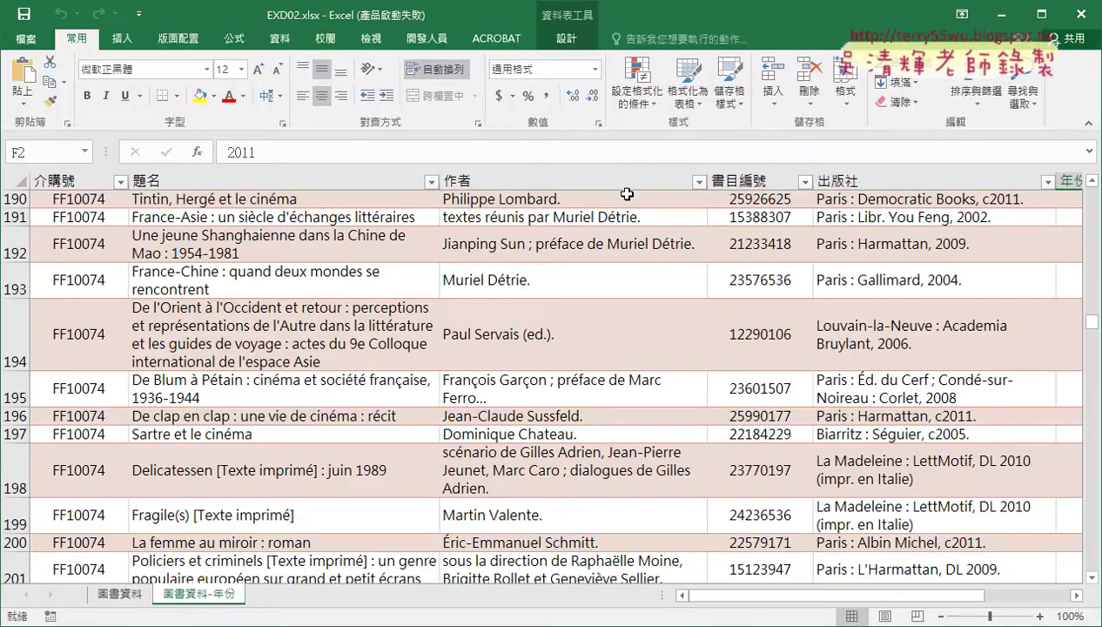
left_click(742, 510)
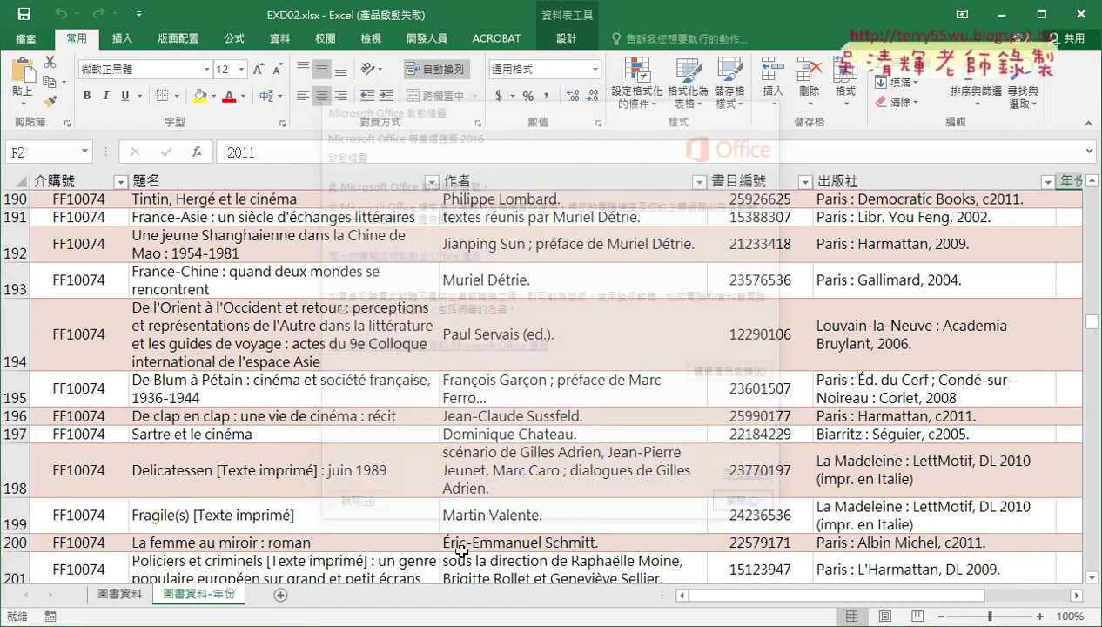
Show the 圖書資料 sheet and zoom out to 80% so columns F–H are visible.
left_click(122, 595)
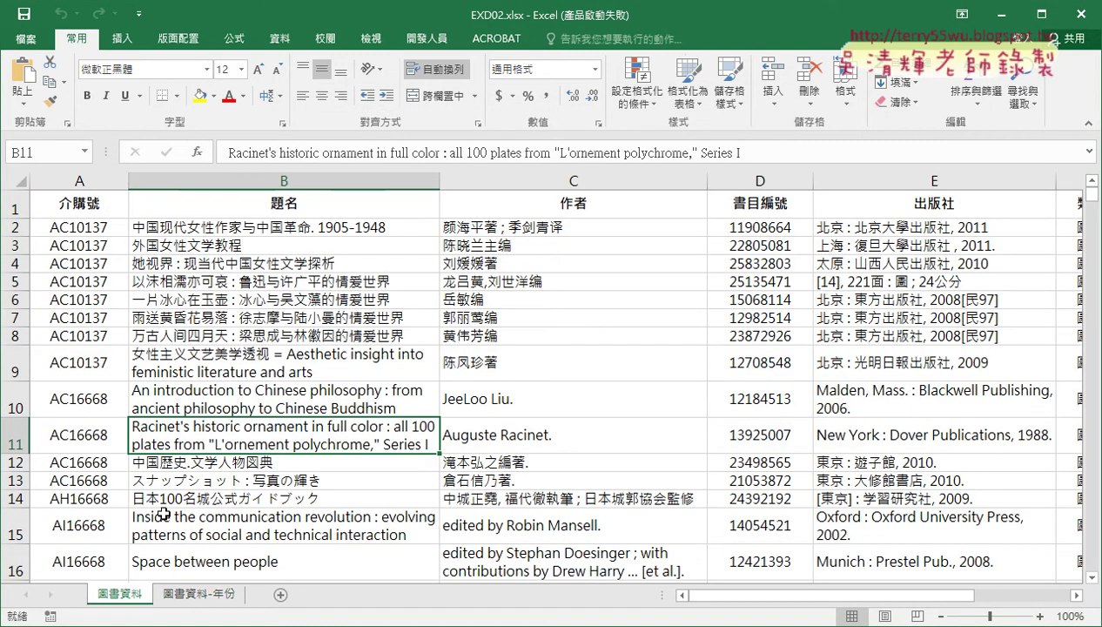
left_click(206, 598)
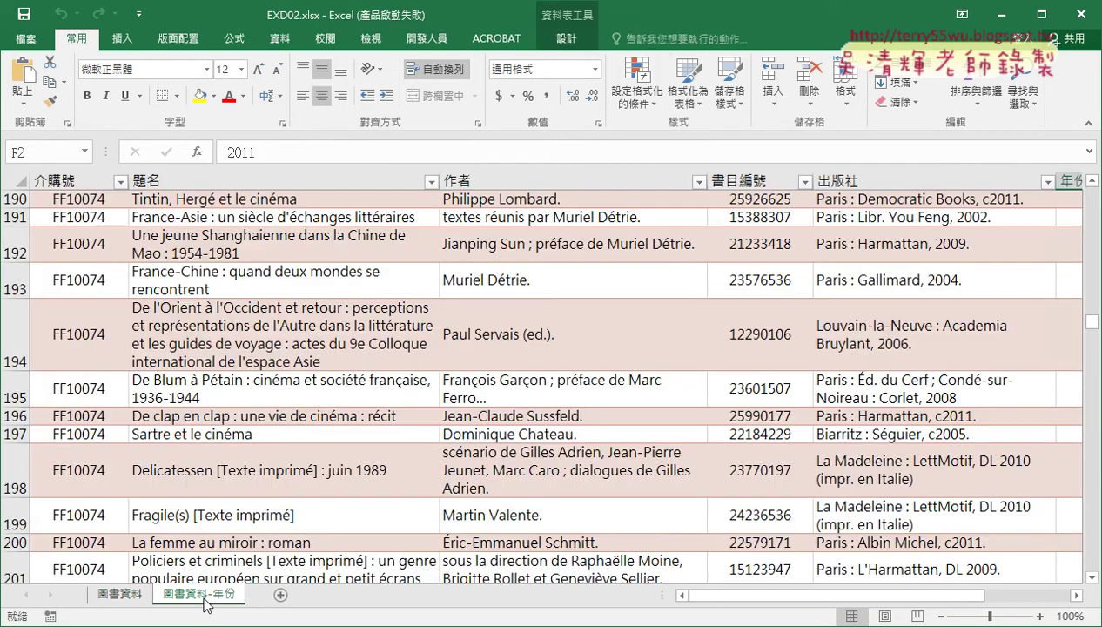
left_click(109, 593)
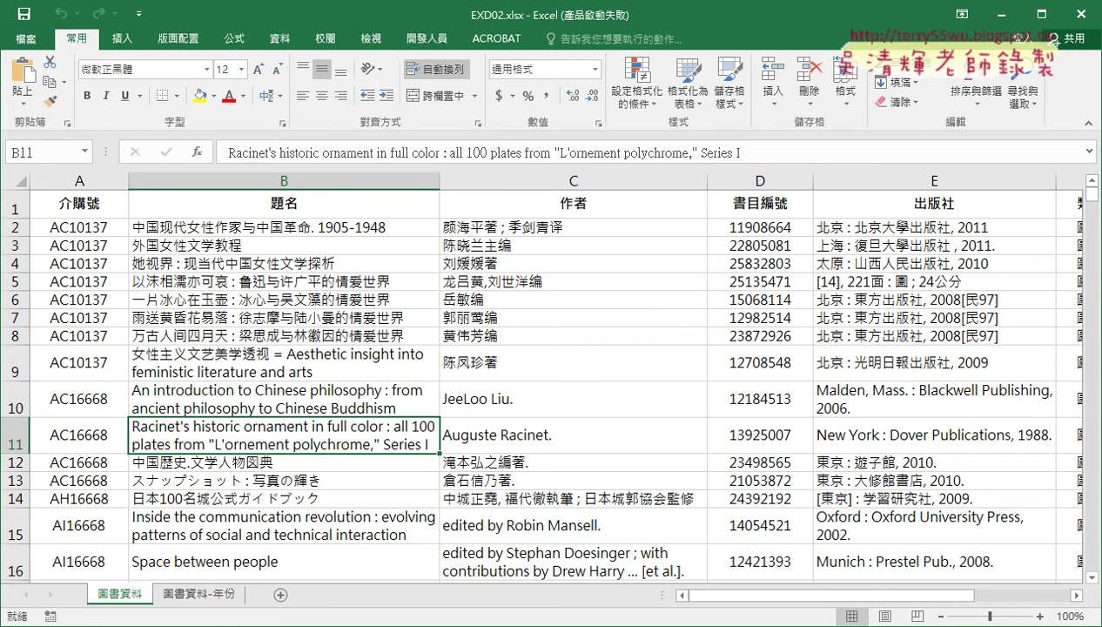
left_click(943, 617)
left_click(942, 616)
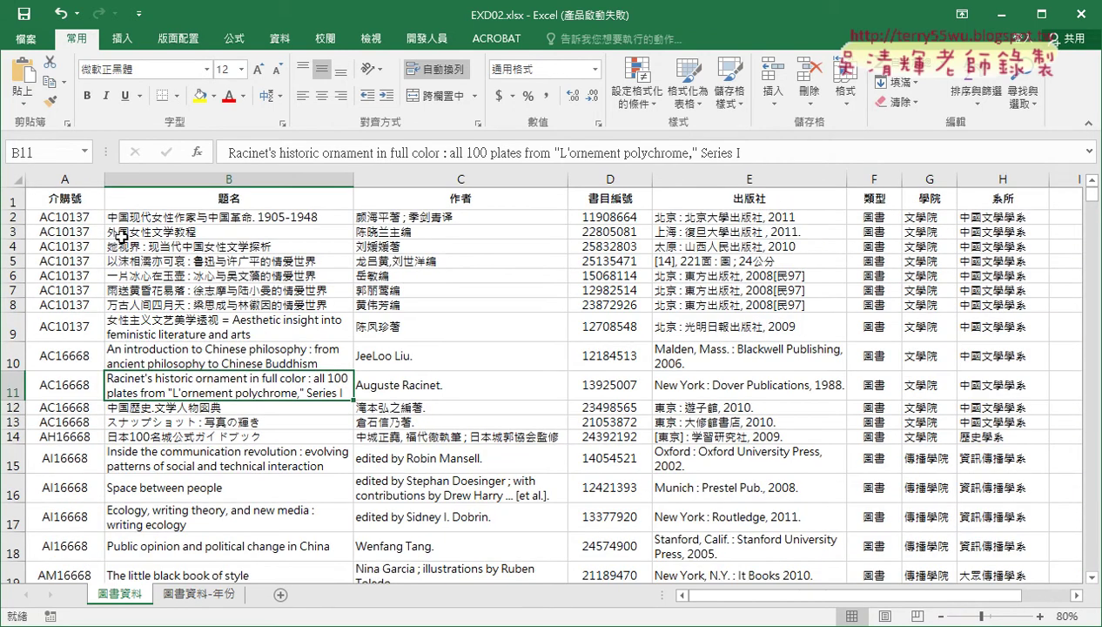
left_click_drag(71, 179, 960, 182)
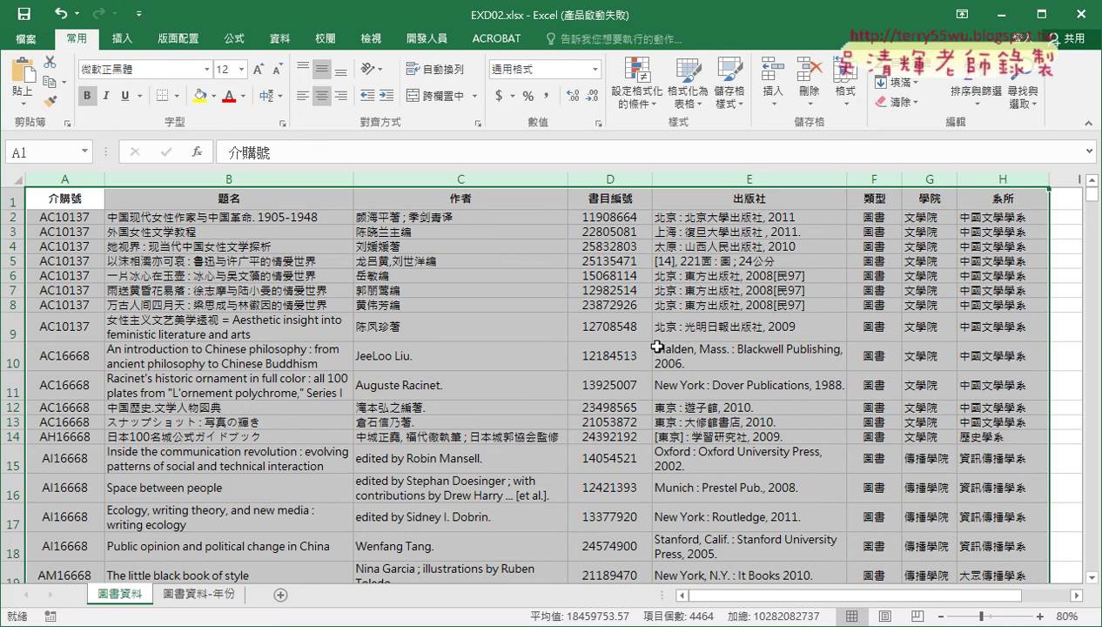
left_click(943, 616)
left_click(184, 277)
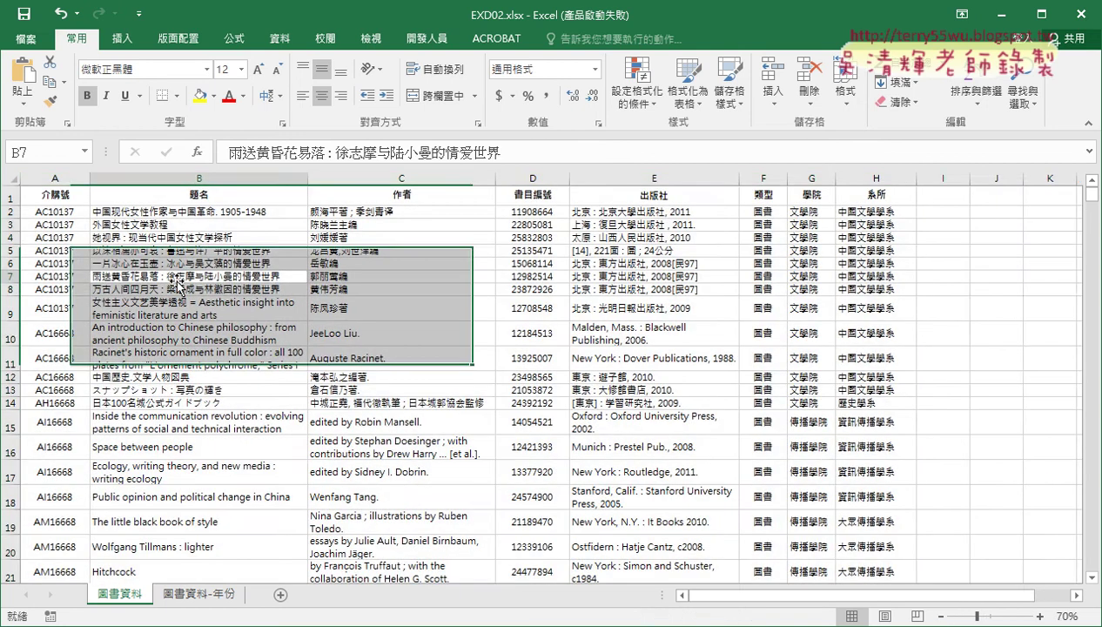
left_click(54, 178)
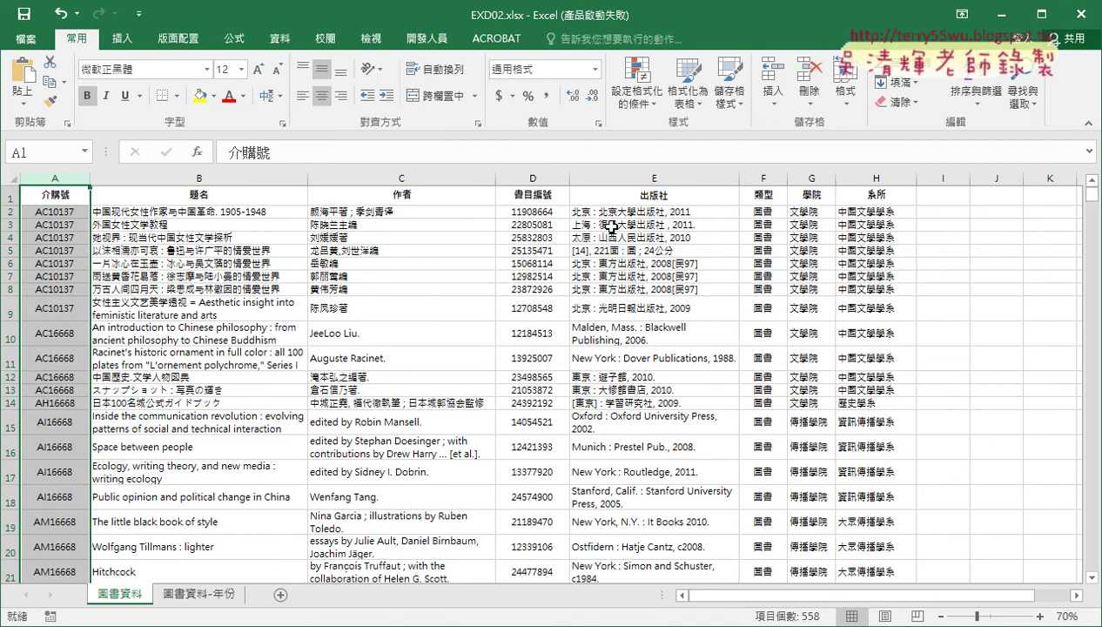
left_click_drag(63, 169, 268, 168)
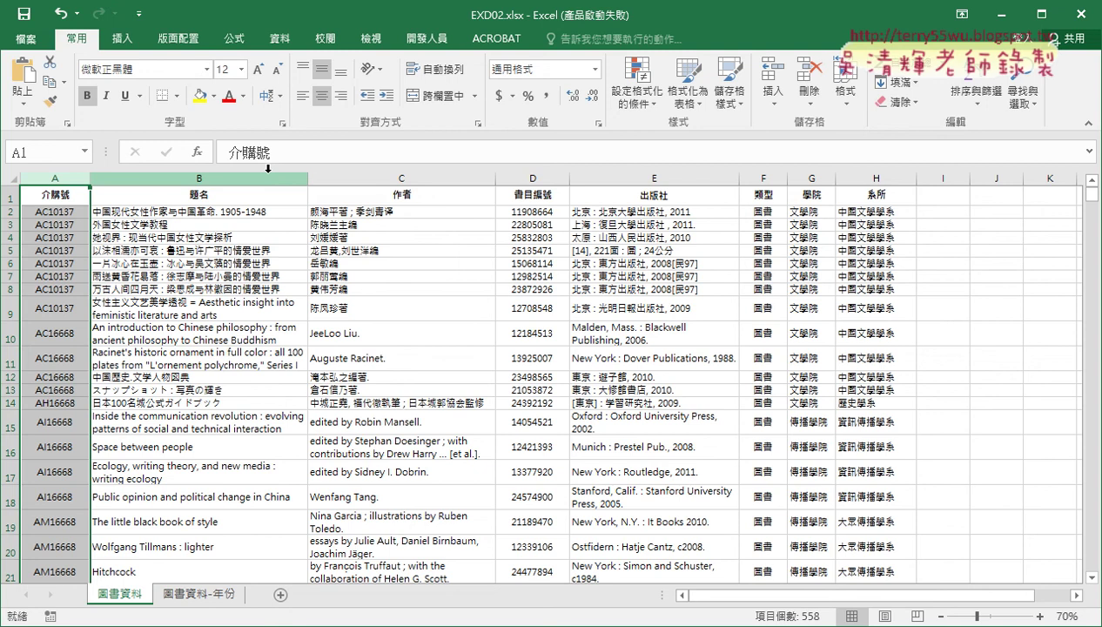
left_click(268, 168)
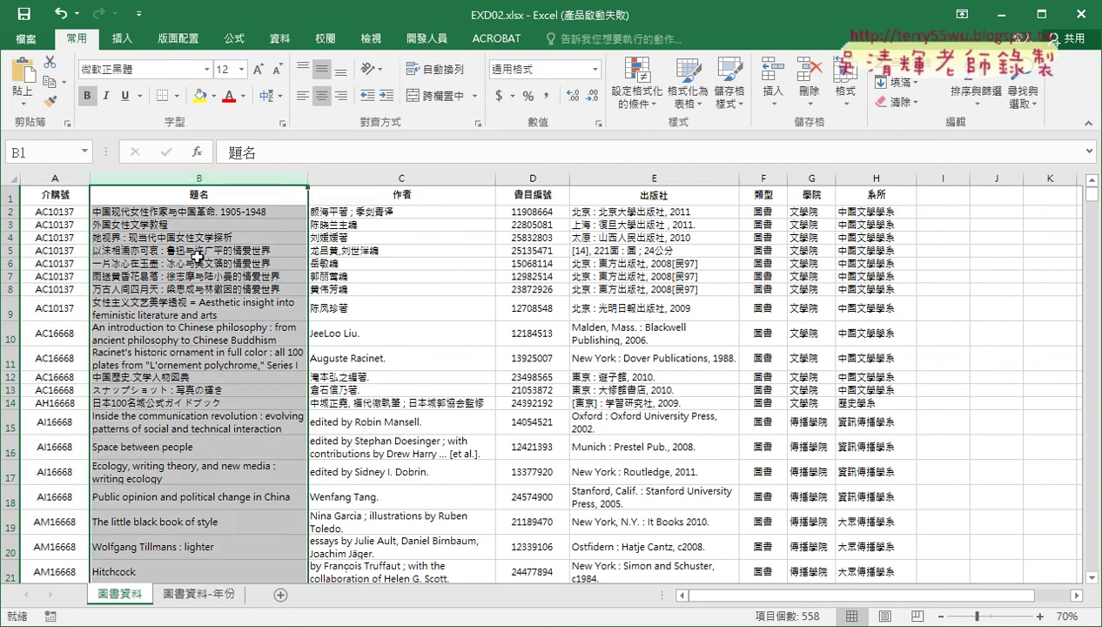
left_click(444, 178)
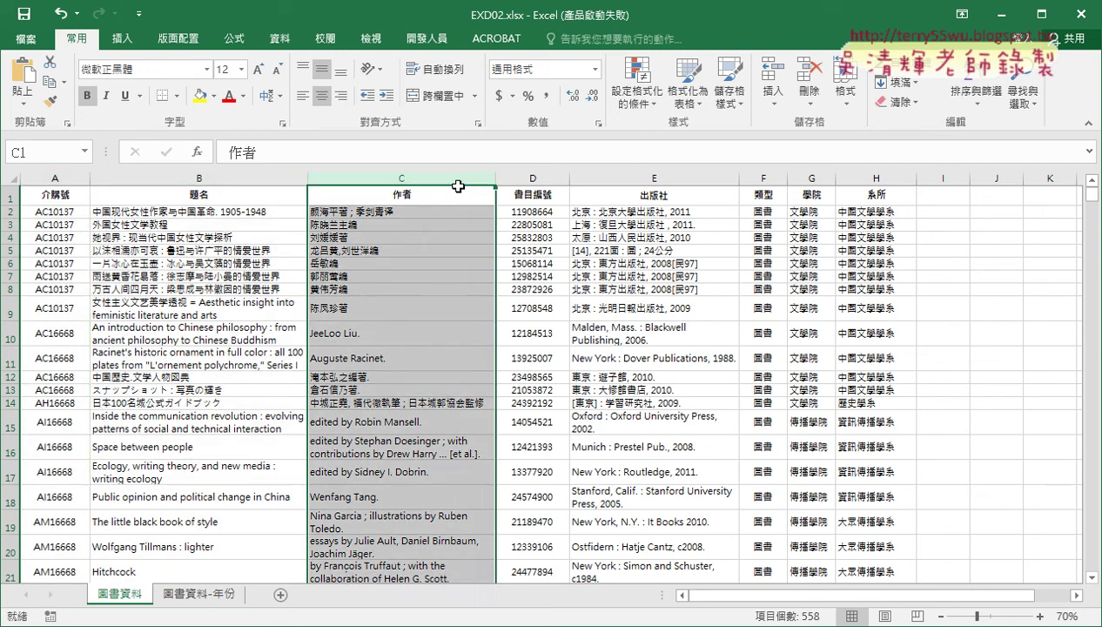
left_click(535, 178)
left_click(600, 178)
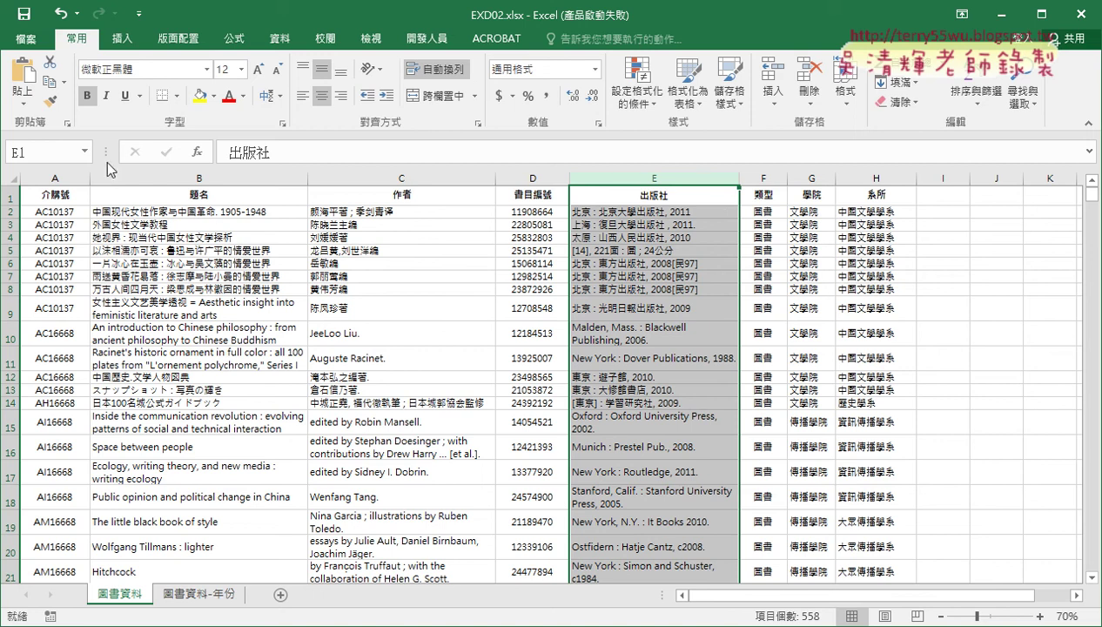
left_click(59, 178)
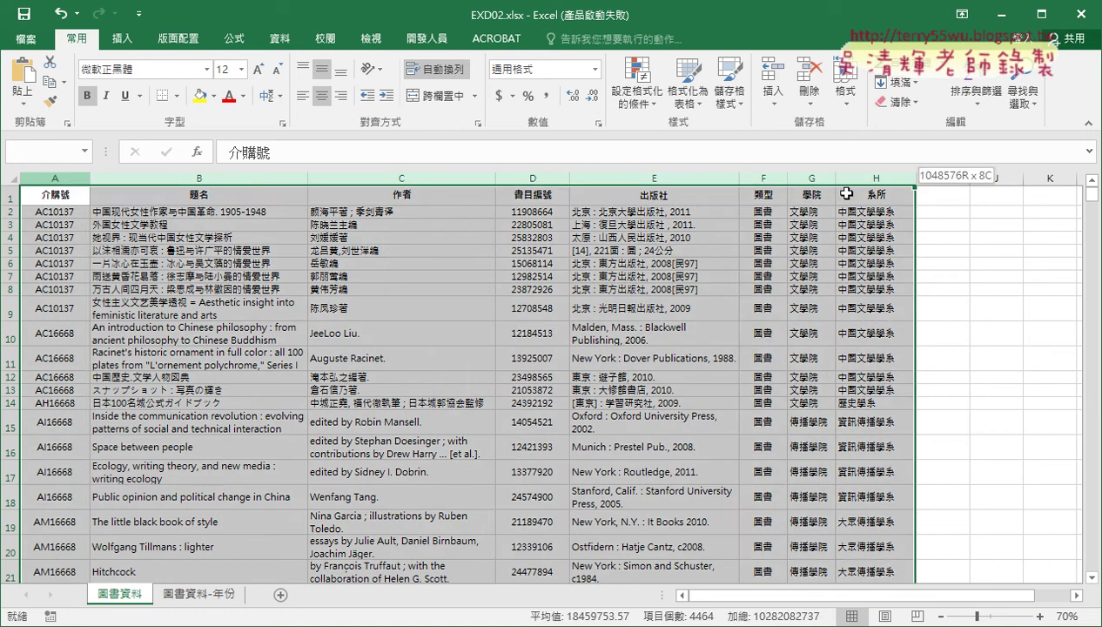
left_click_drag(59, 179, 817, 177)
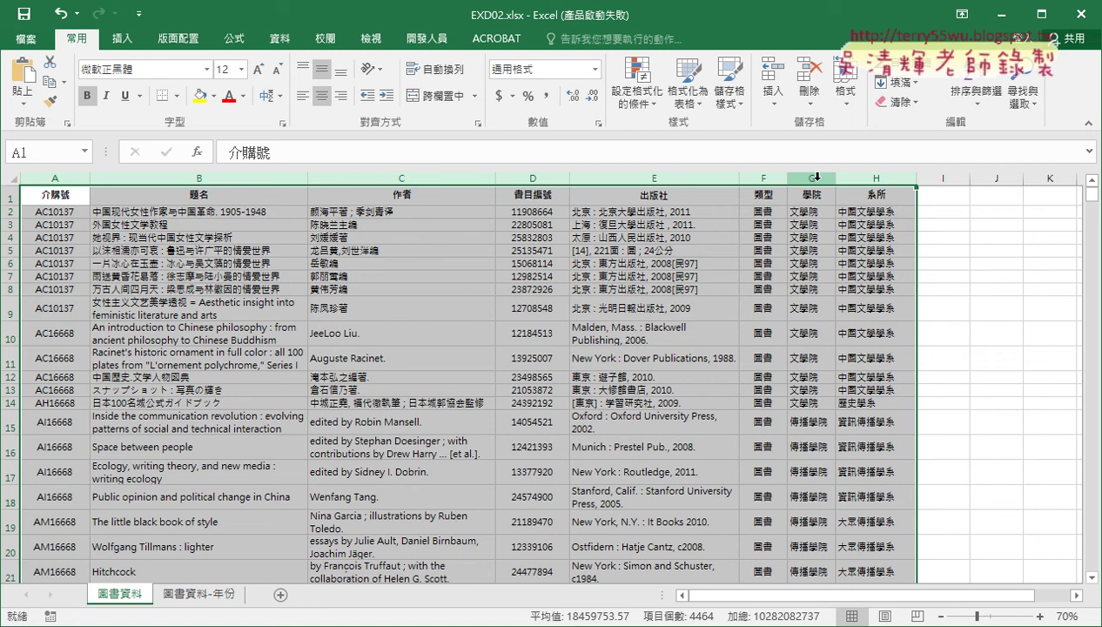
left_click(400, 195)
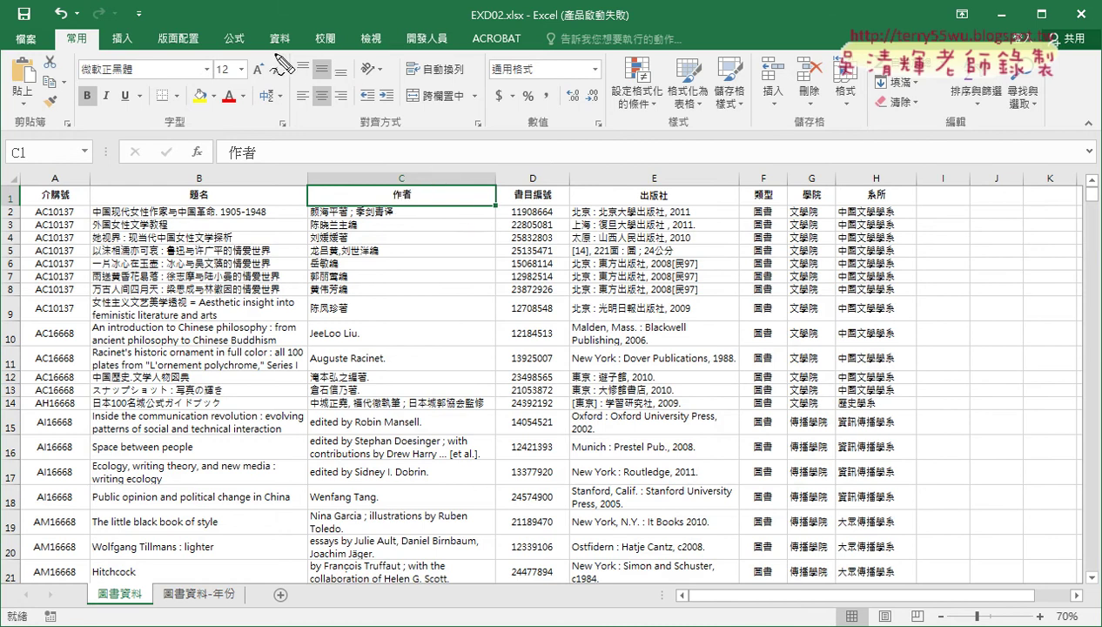
Turn on AutoFilter for the header row A1:H1 (介購號 to 系所) using the Data tab's Filter command.
mouse_move(277, 72)
left_mouse_down()
mouse_move(300, 61)
mouse_move(276, 181)
left_mouse_up()
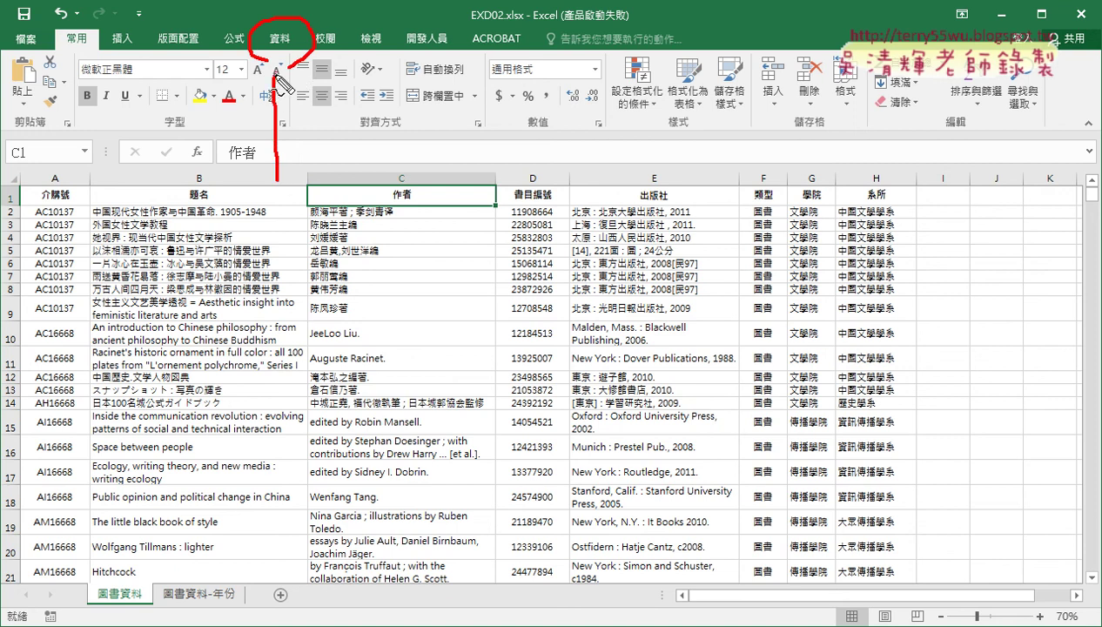
left_click_drag(277, 77, 253, 92)
left_click_drag(276, 76, 297, 89)
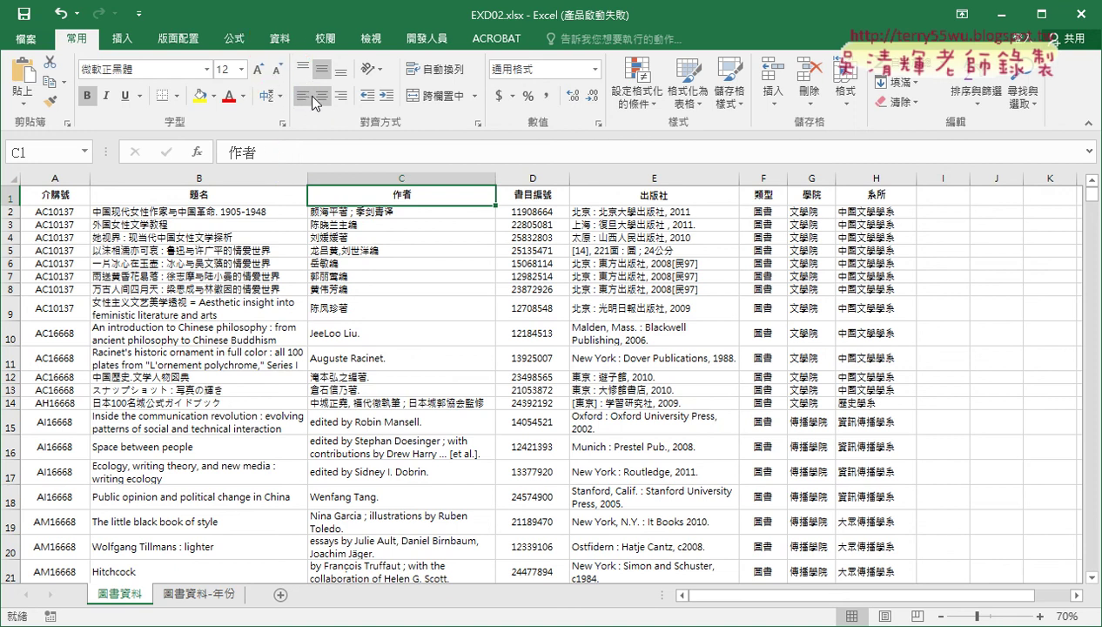
left_click(280, 40)
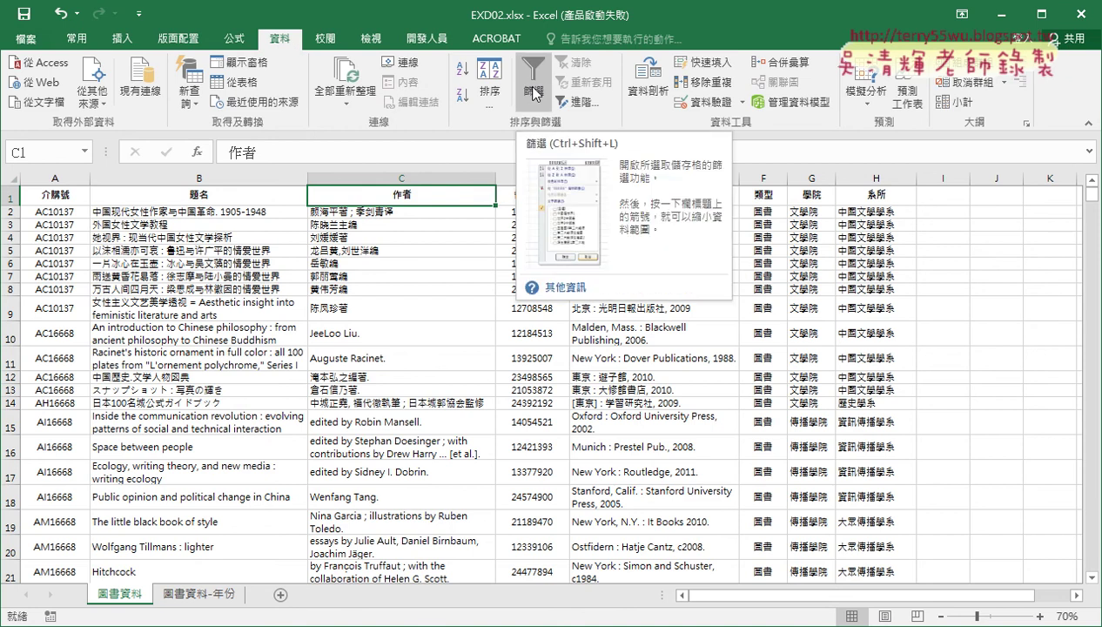
left_click_drag(64, 196, 879, 197)
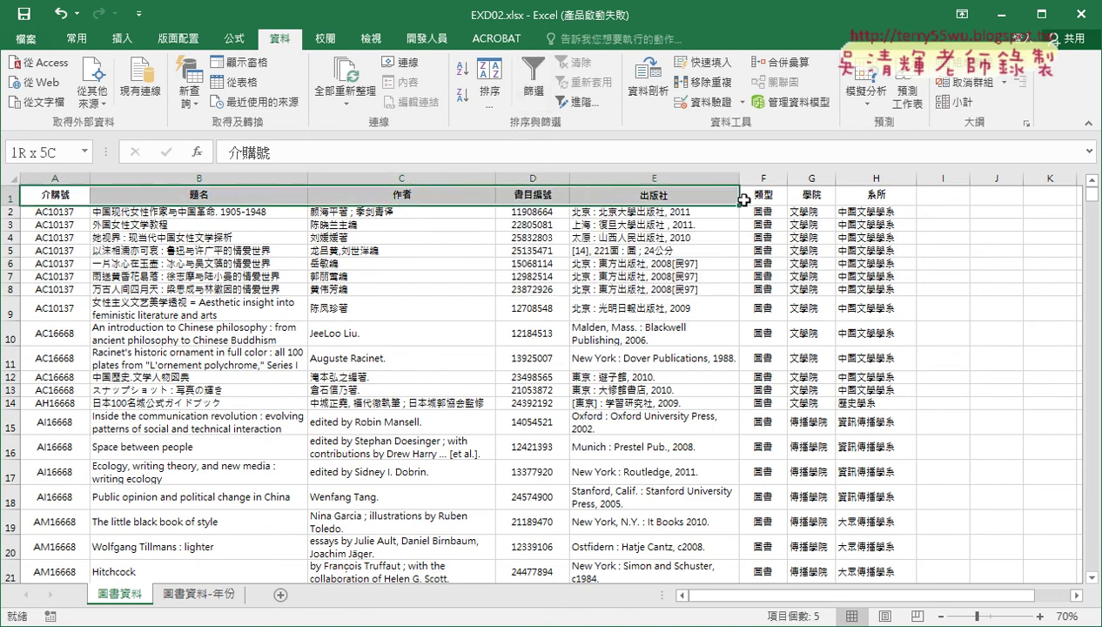
left_click(406, 196)
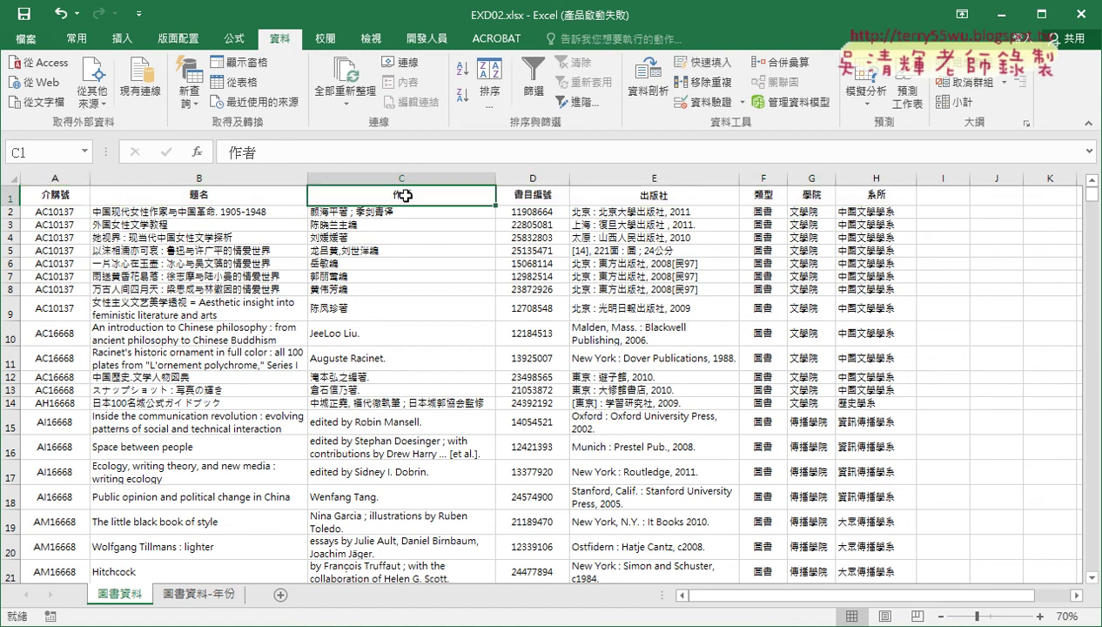
left_click(535, 98)
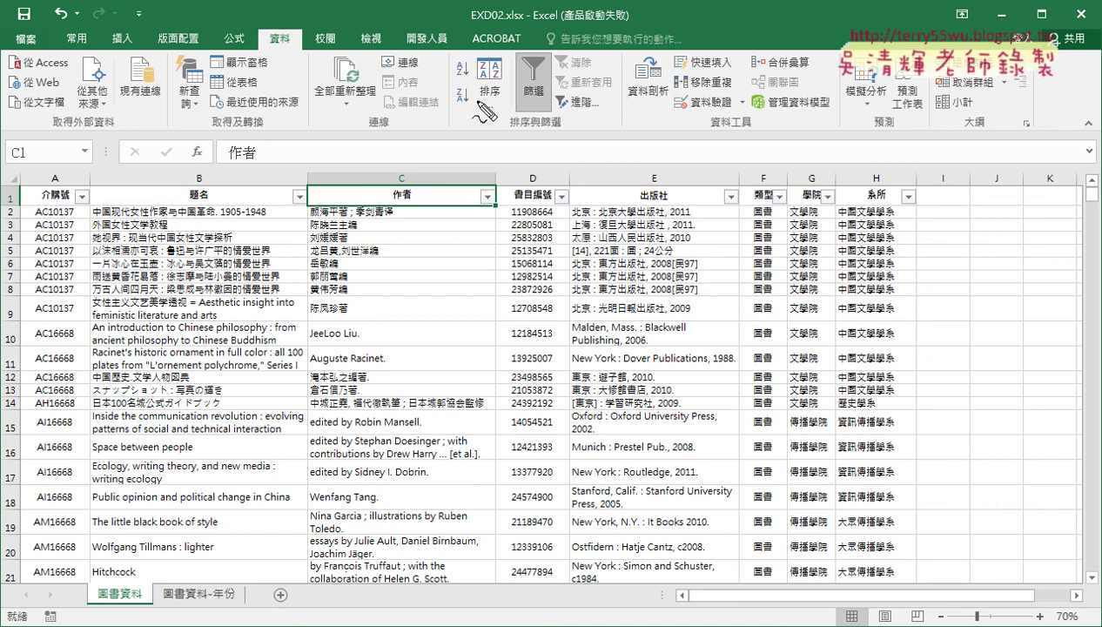
left_click_drag(522, 131, 557, 138)
left_click_drag(496, 230, 500, 228)
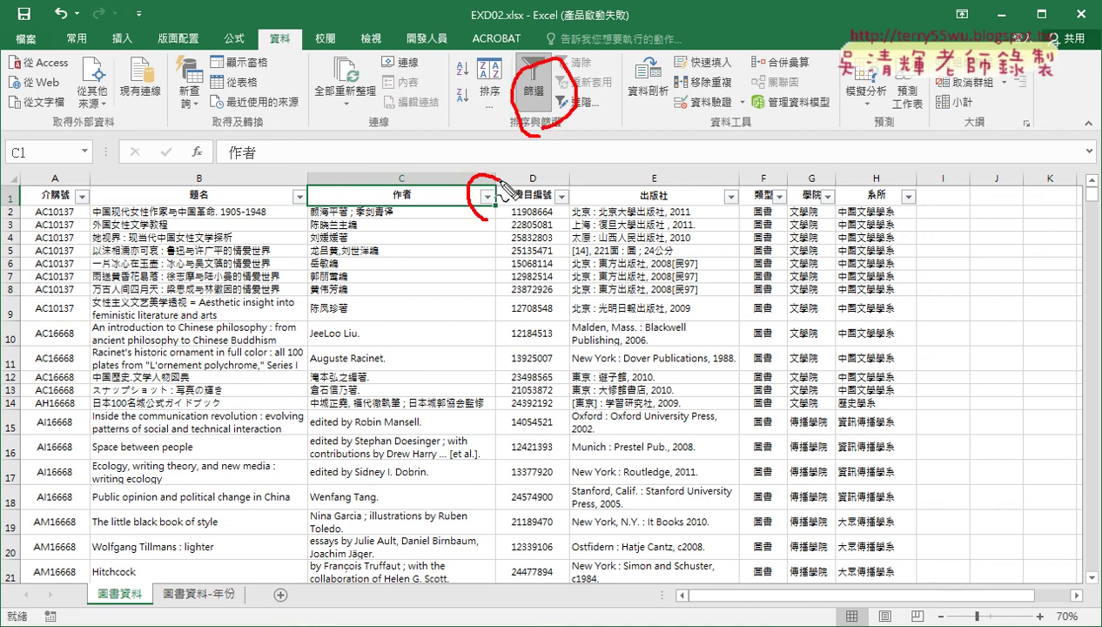
mouse_move(541, 139)
left_mouse_down()
mouse_move(518, 181)
mouse_move(561, 186)
left_mouse_up()
mouse_move(707, 205)
left_mouse_down()
mouse_move(740, 179)
mouse_move(719, 209)
left_mouse_up()
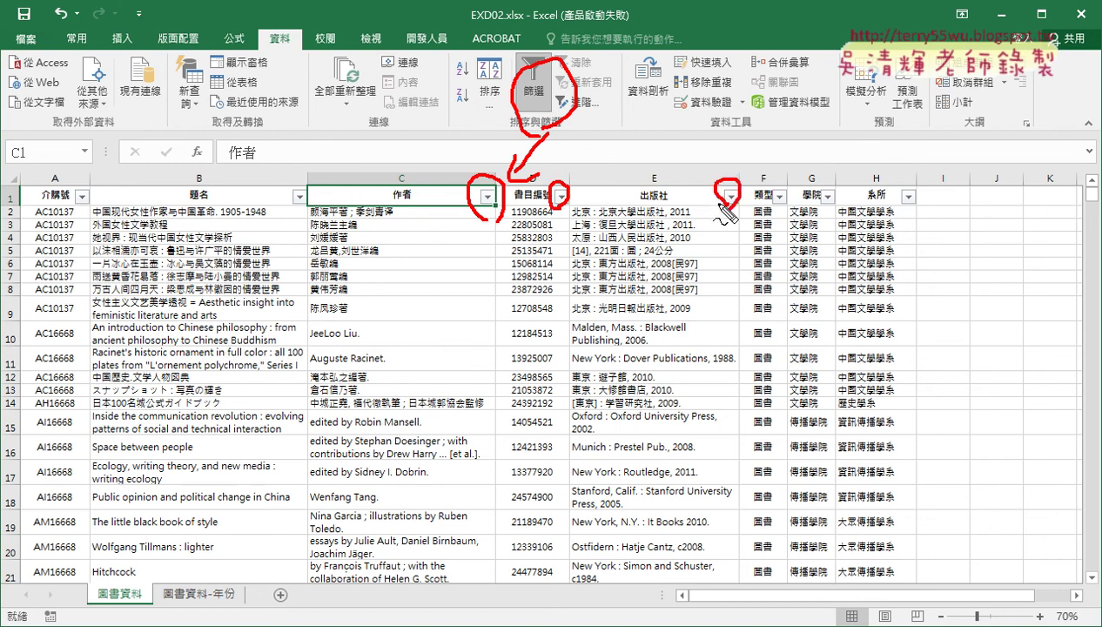
key("Escape")
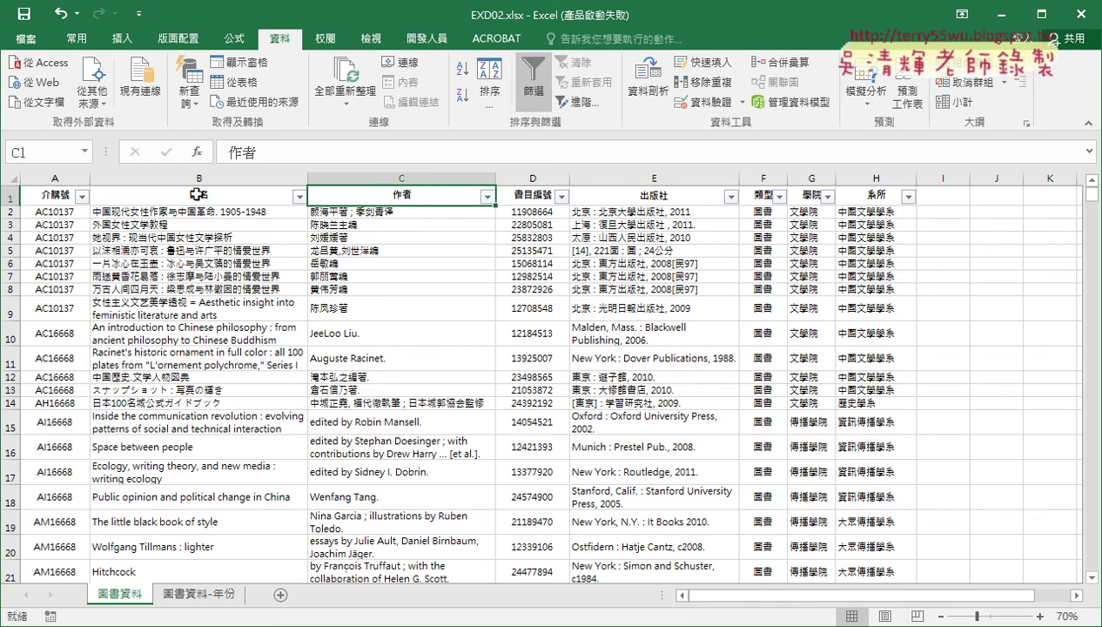
Review the 介購號 text-filter conditions (equals, begins with, contains), then open the 題名 filter list.
left_click(82, 196)
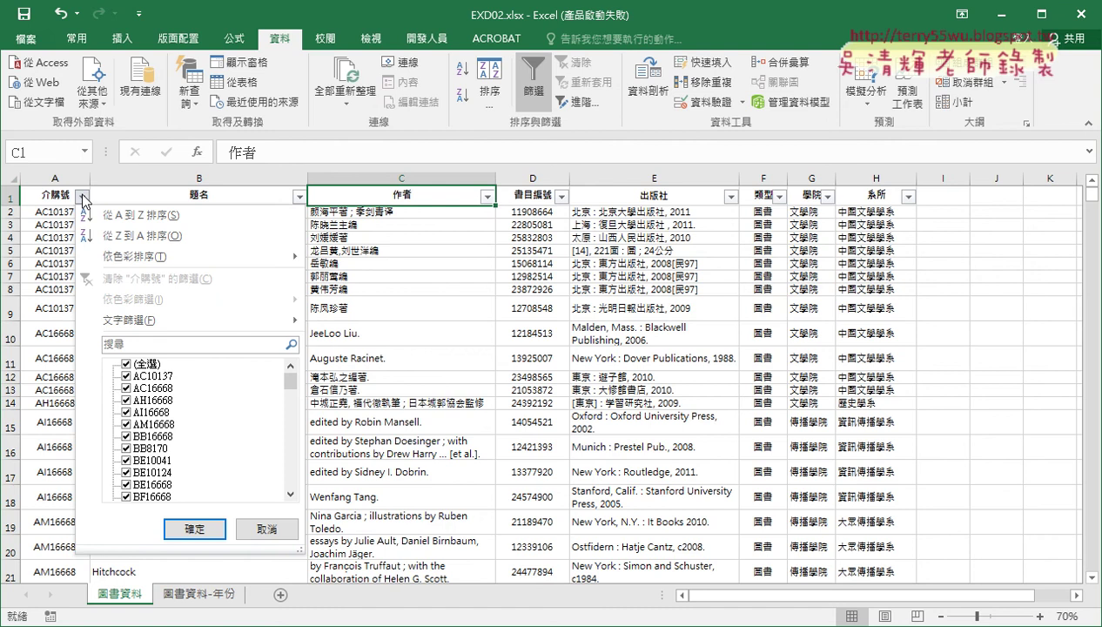
mouse_move(129, 320)
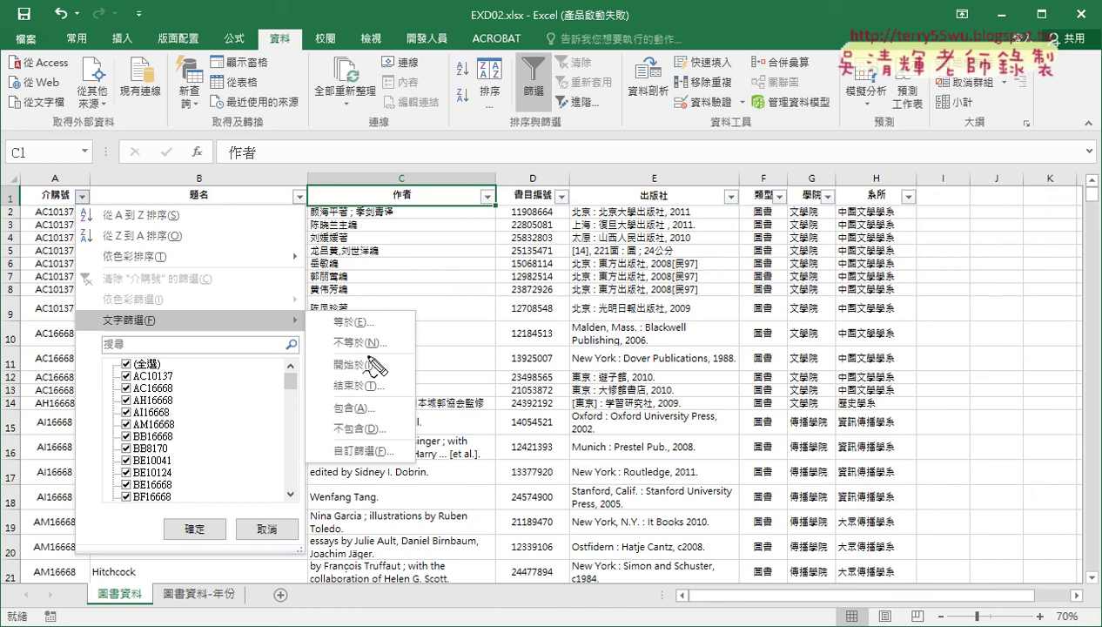
mouse_move(376, 332)
left_mouse_down()
mouse_move(391, 318)
mouse_move(376, 332)
left_mouse_up()
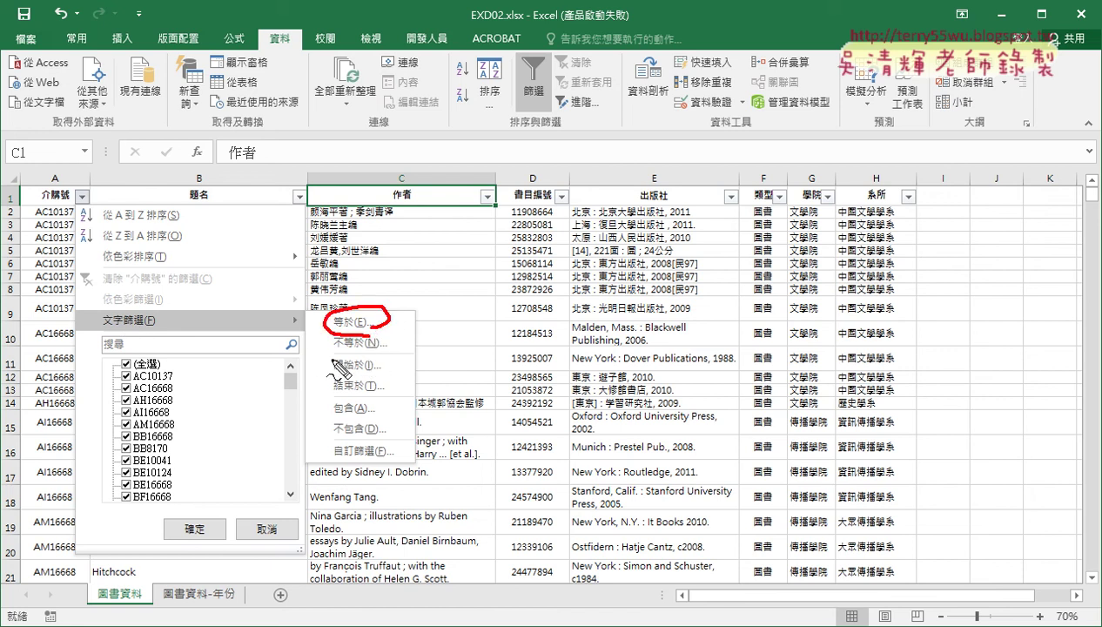
mouse_move(322, 377)
left_mouse_down()
mouse_move(378, 374)
mouse_move(384, 386)
left_mouse_up()
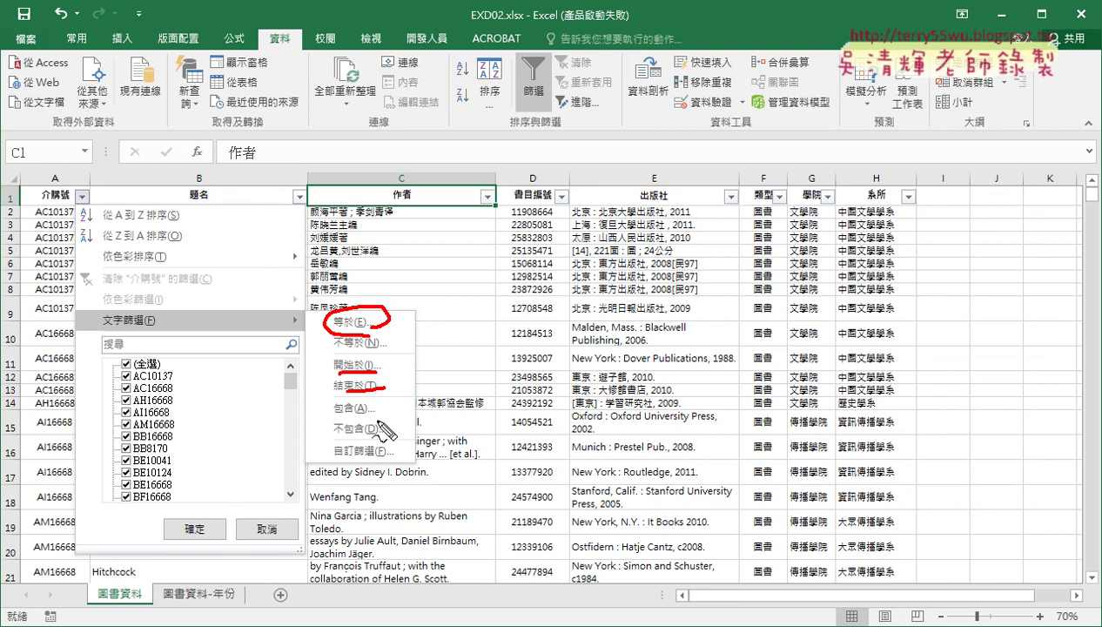
left_click_drag(376, 416, 382, 402)
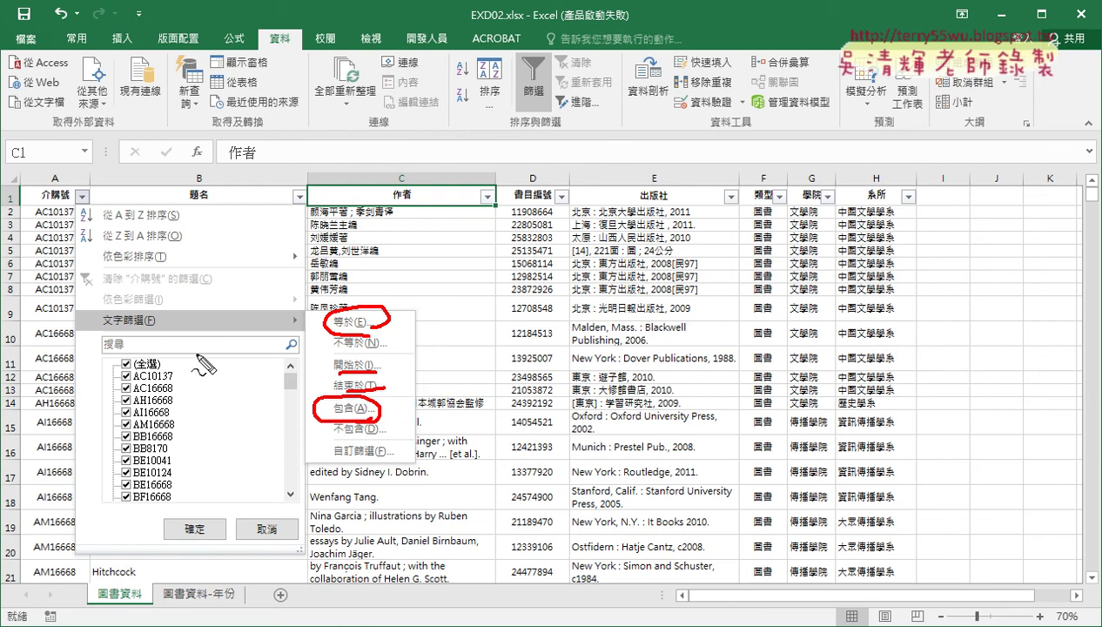
left_click_drag(39, 223, 83, 220)
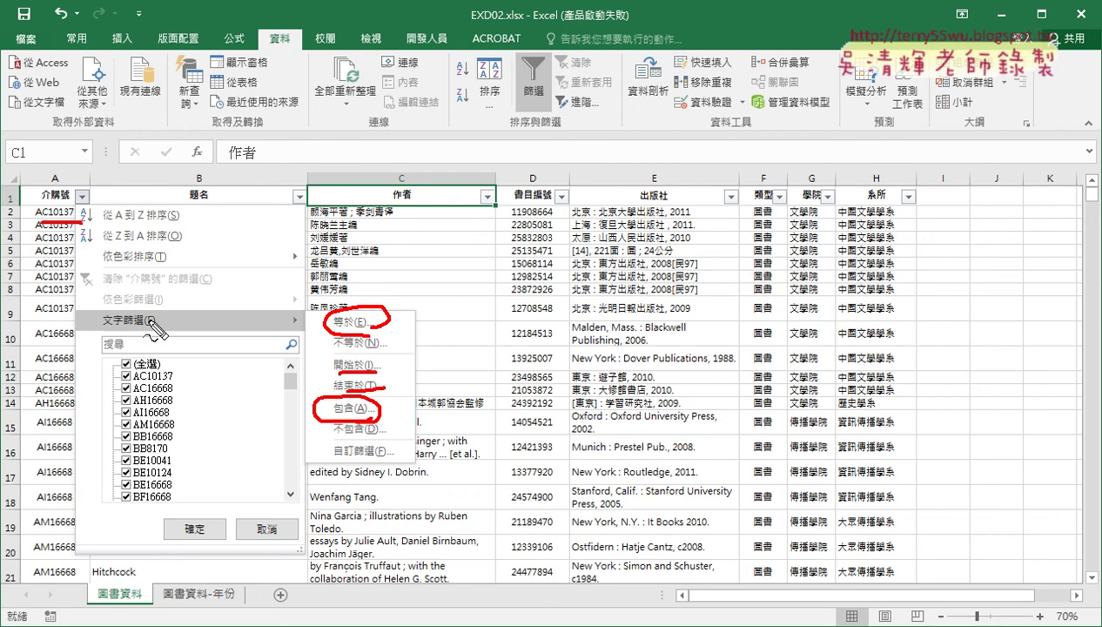
key("Escape")
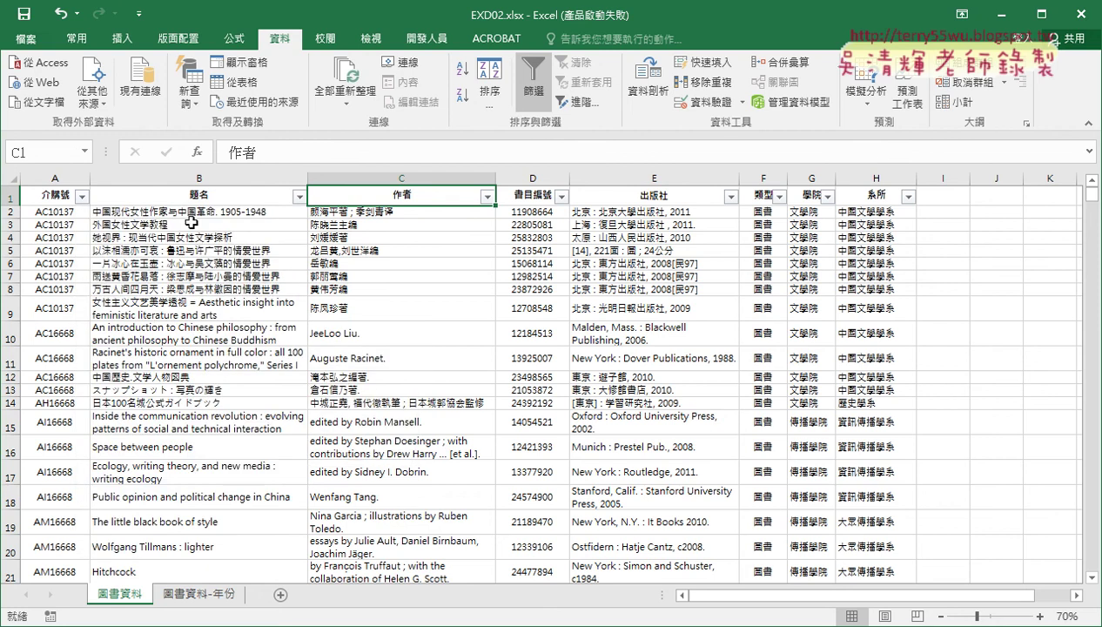
left_click(298, 195)
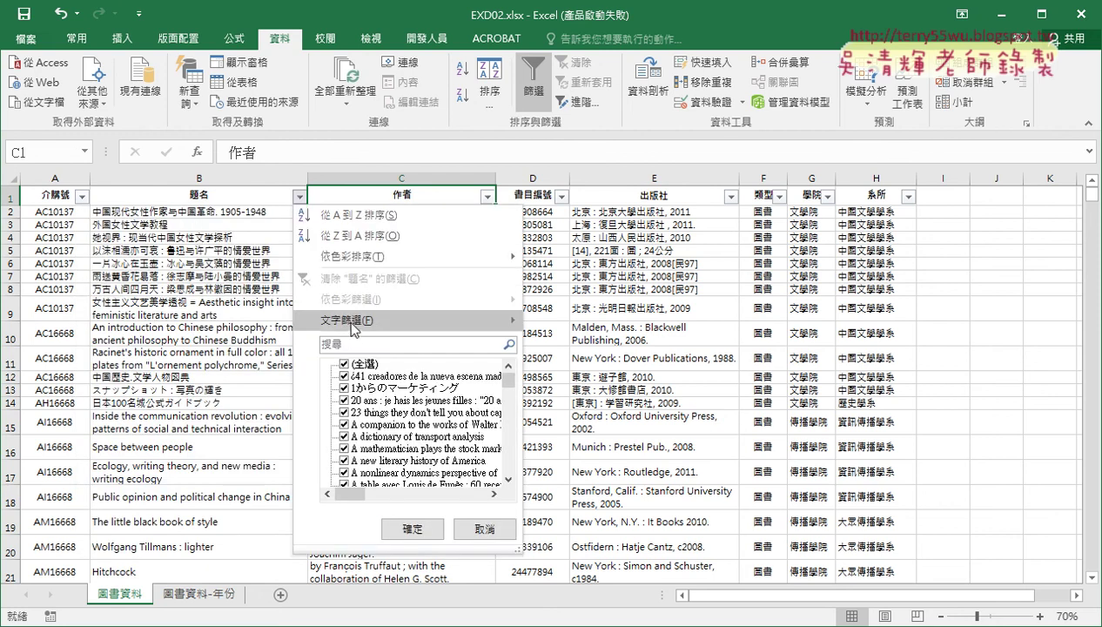
mouse_move(351, 320)
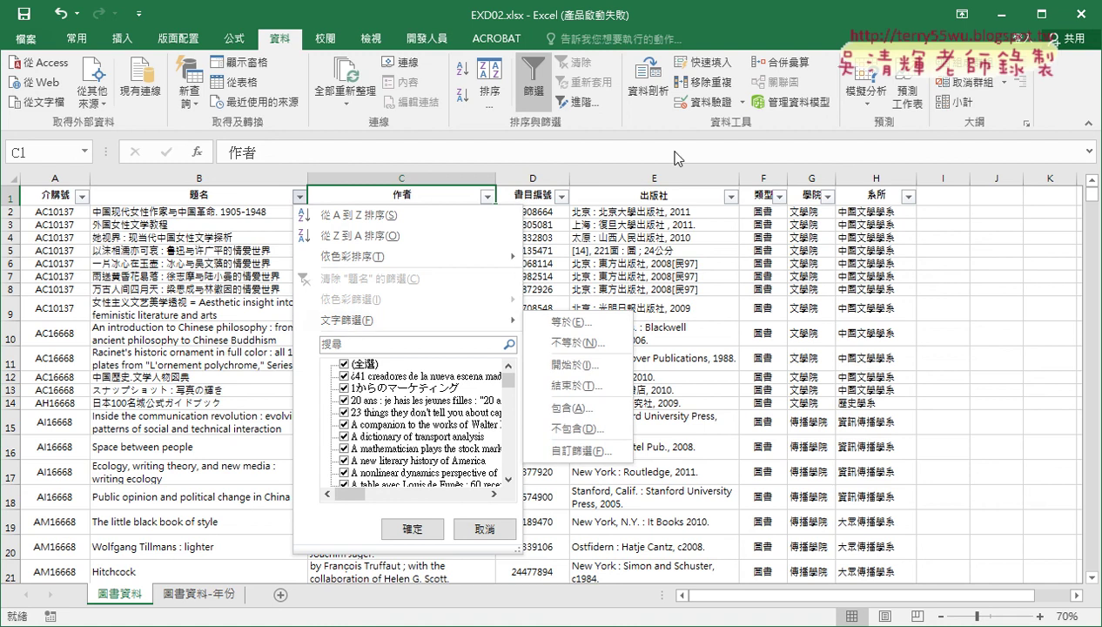
Close the 題名 filter and inspect column D's number-filter options, cancelling without applying anything.
left_click(644, 120)
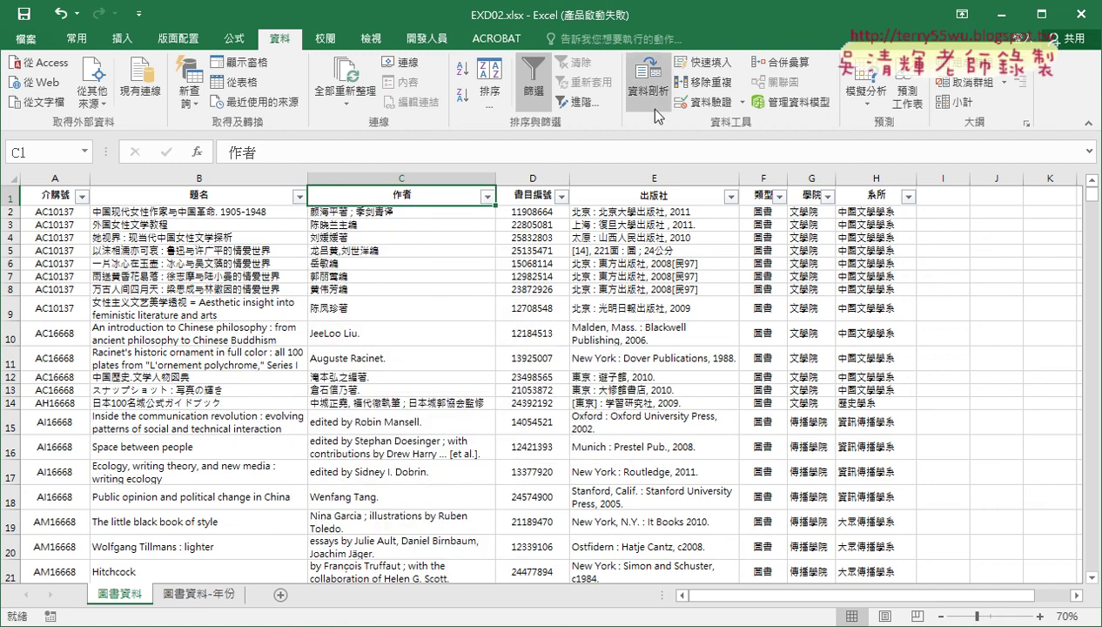
left_click(534, 181)
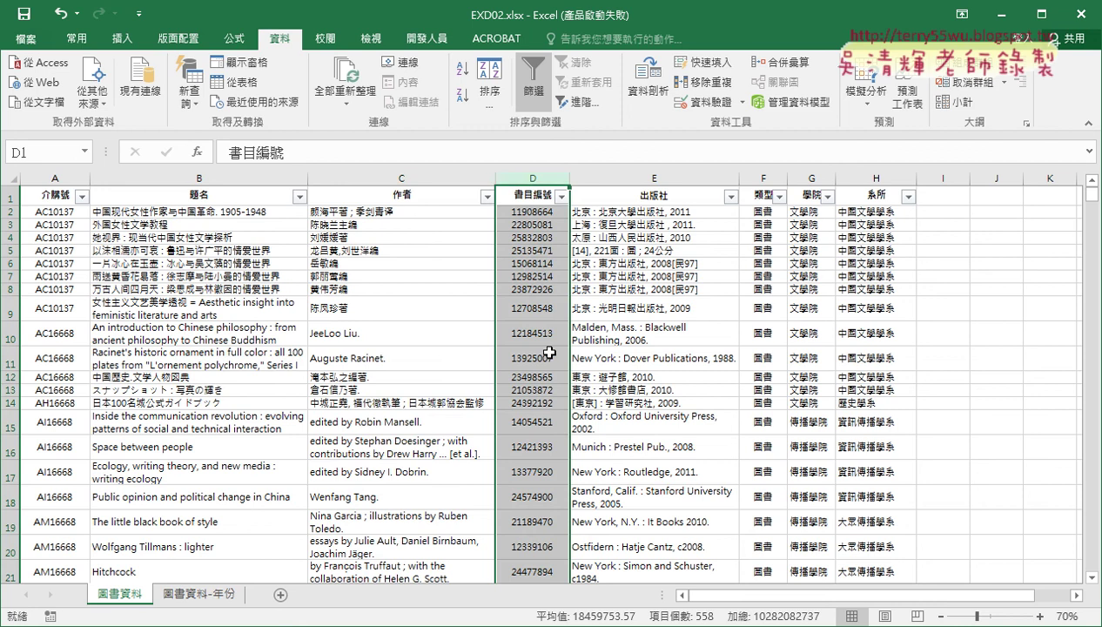
left_click(562, 197)
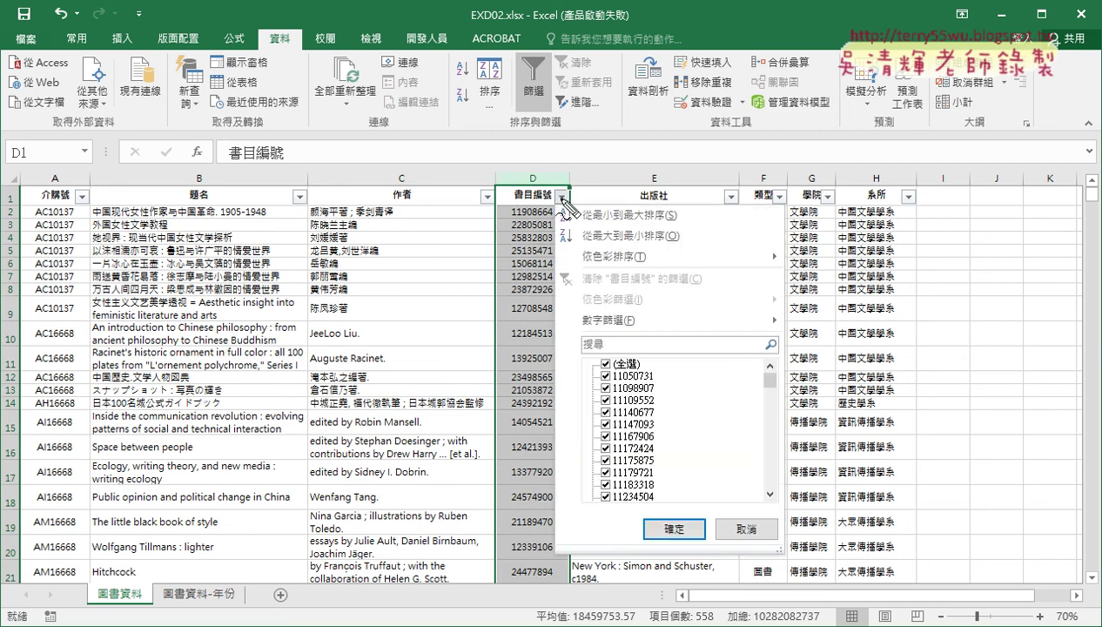
left_click_drag(510, 218, 558, 218)
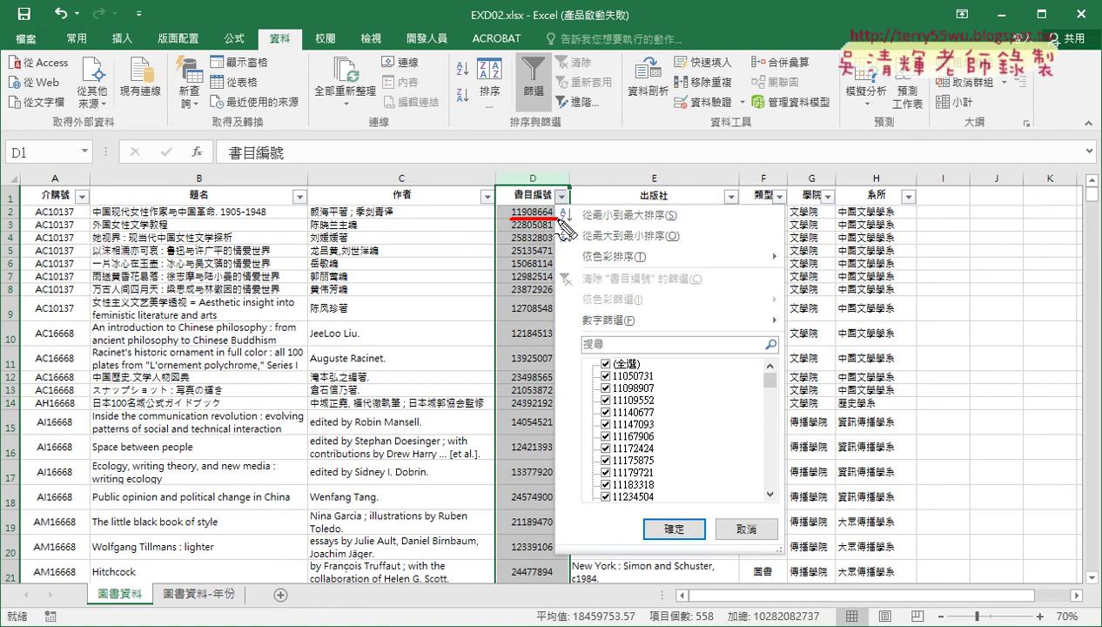
left_click_drag(582, 332, 600, 332)
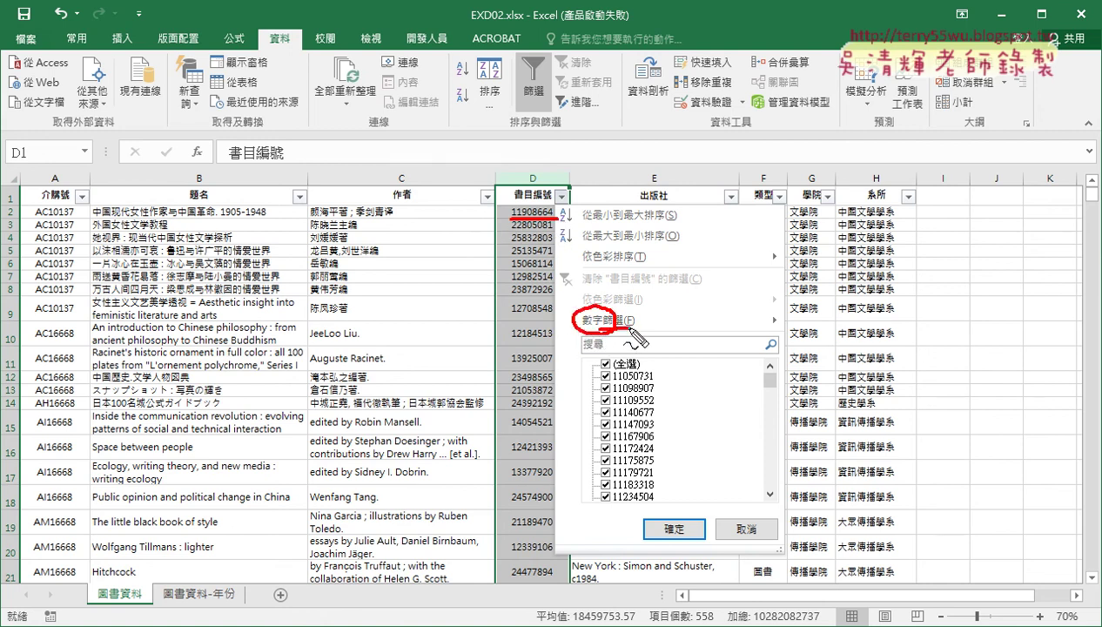
key("Escape")
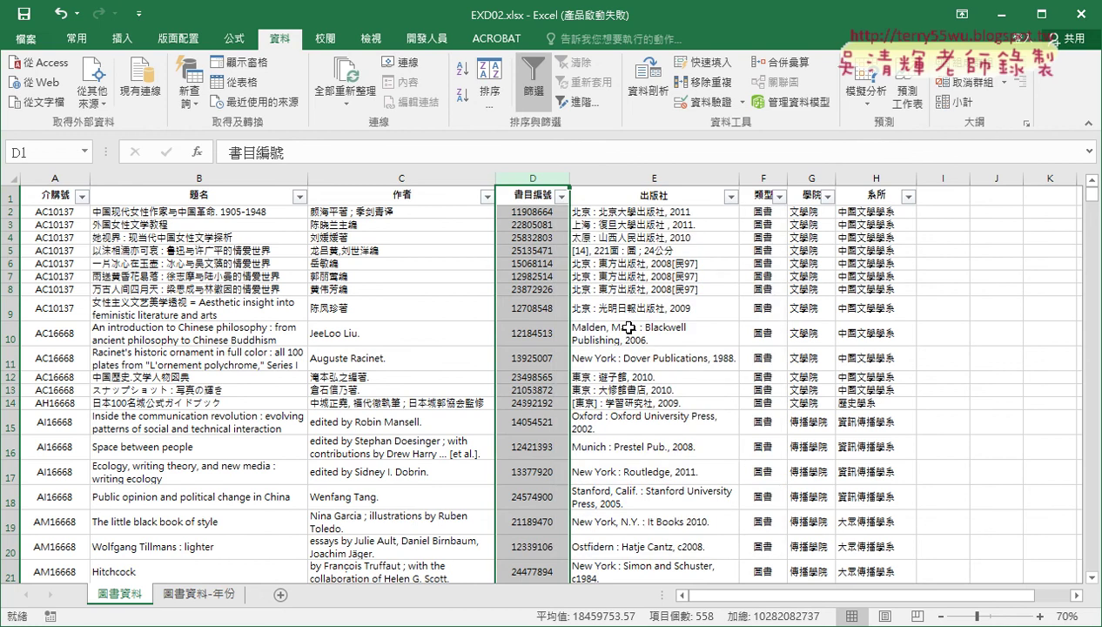
left_click(561, 196)
mouse_move(608, 320)
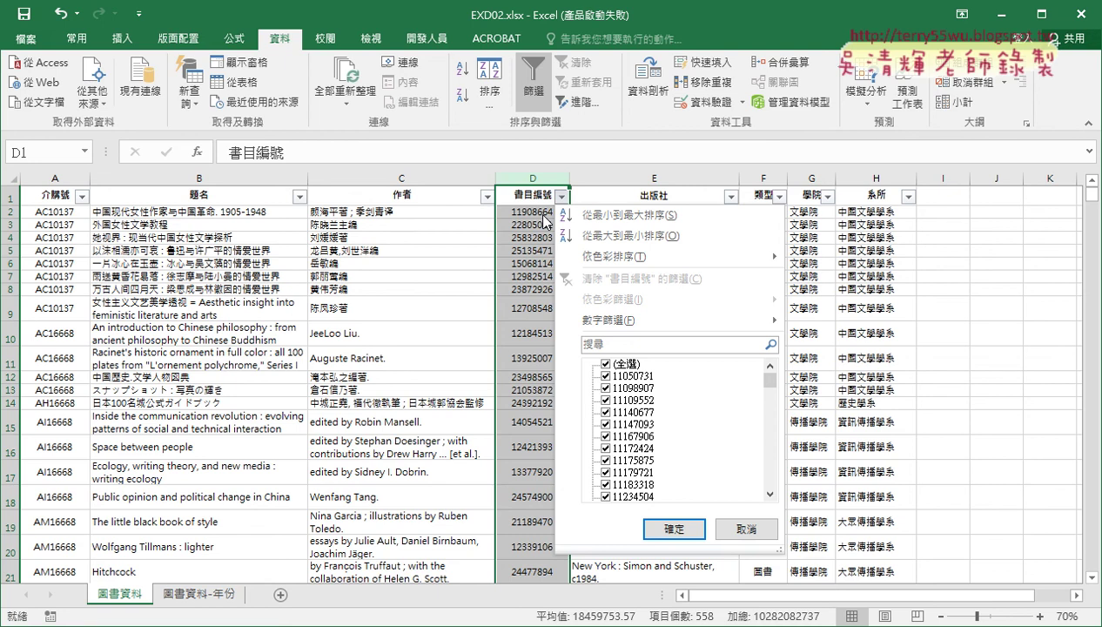
left_click(745, 529)
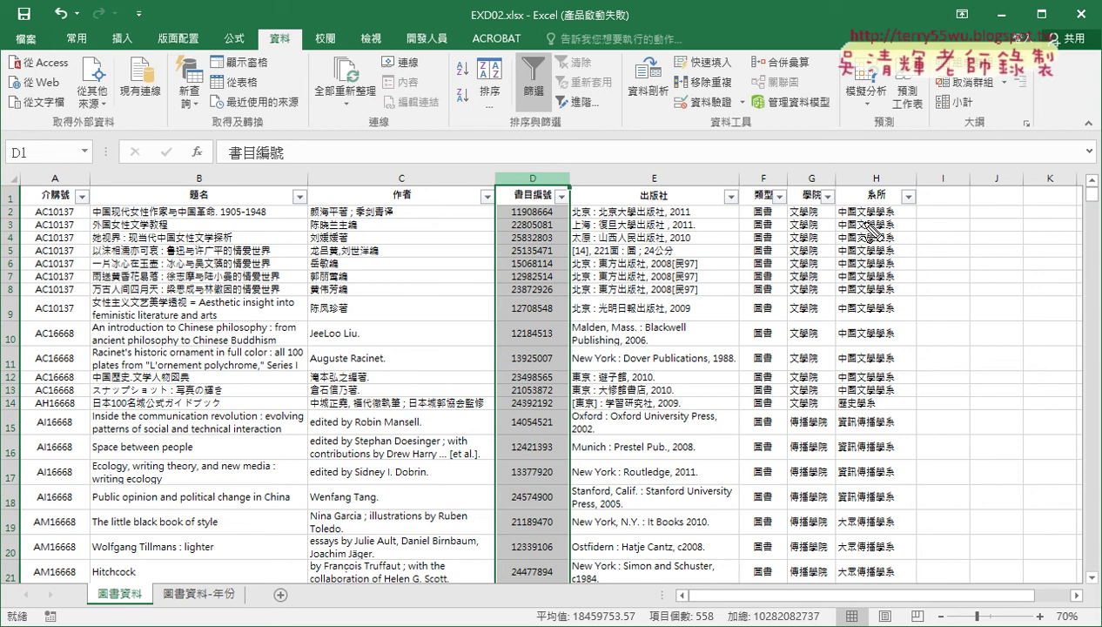
mouse_move(938, 202)
left_mouse_down()
mouse_move(938, 226)
mouse_move(1014, 199)
mouse_move(1015, 228)
left_mouse_up()
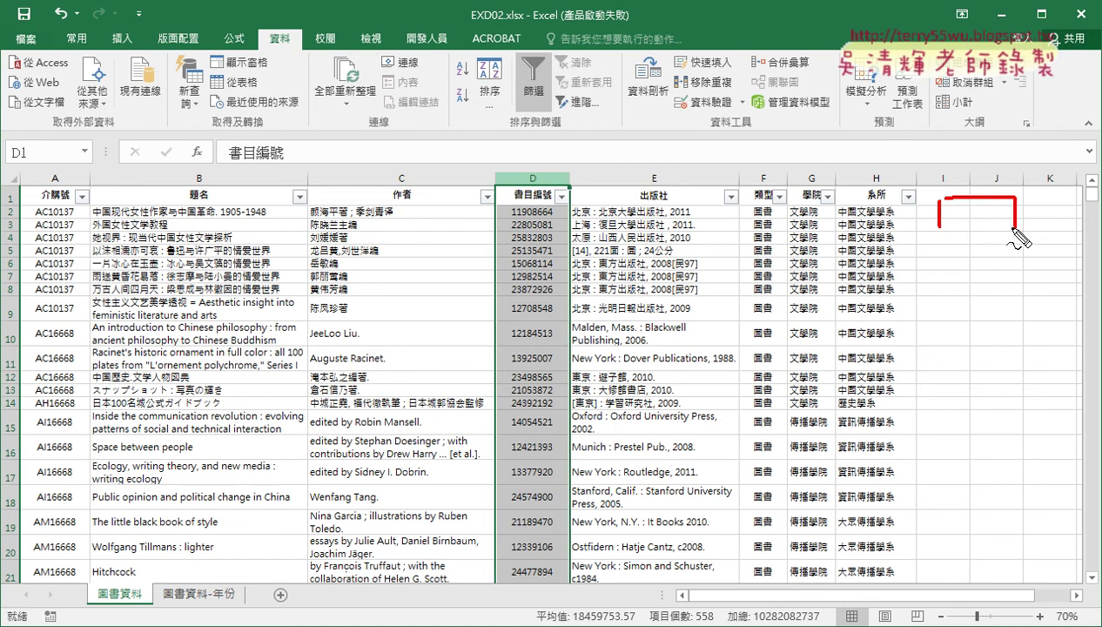
left_click_drag(945, 229, 1014, 228)
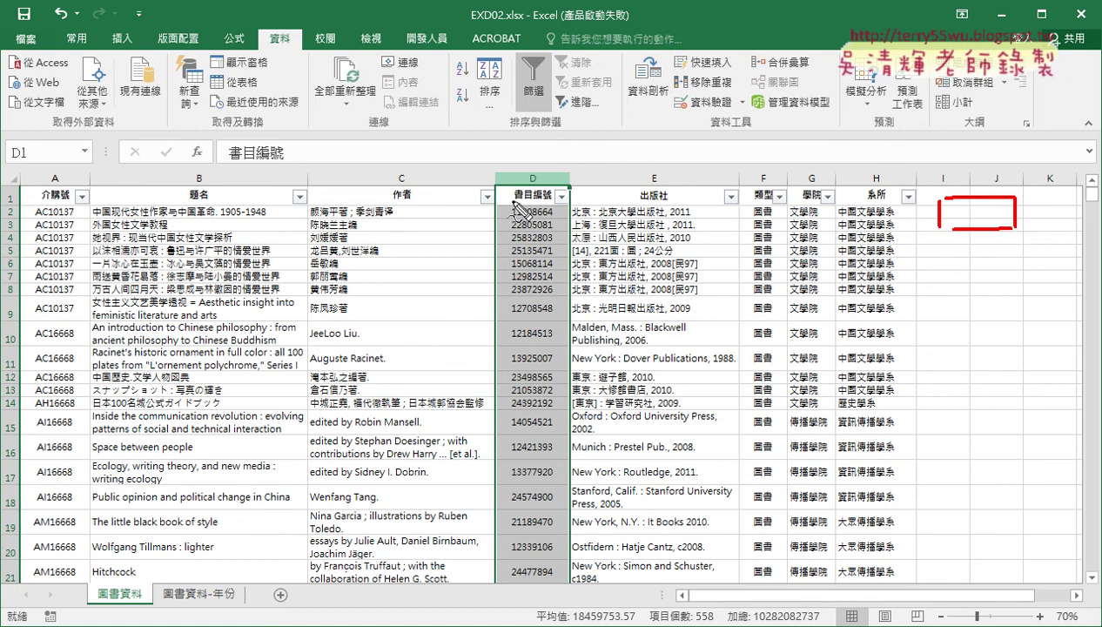
left_click_drag(514, 204, 557, 212)
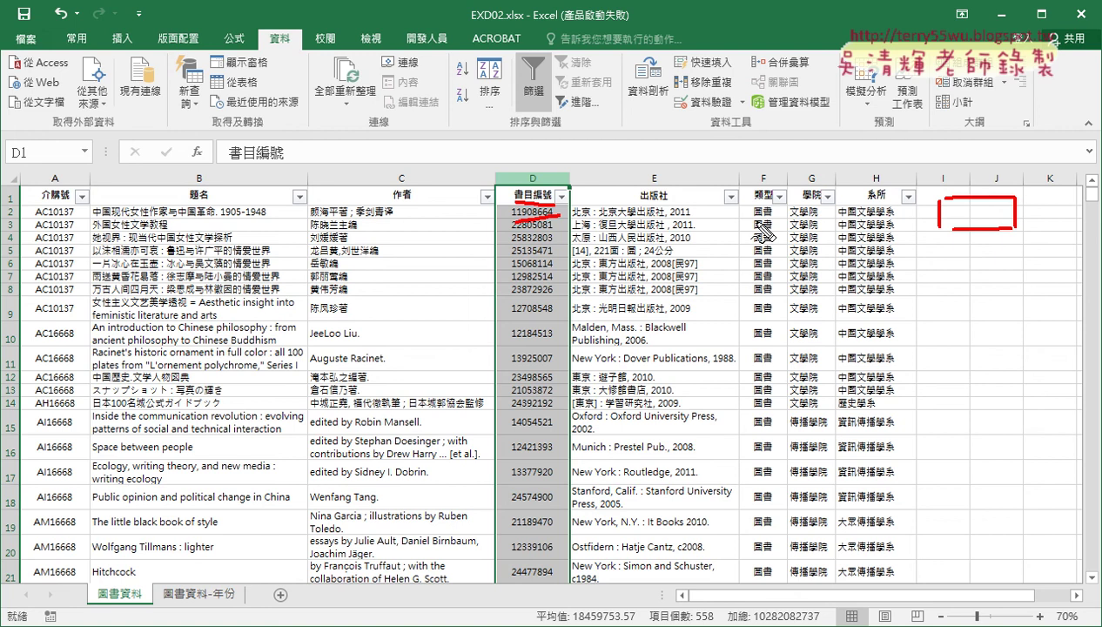
key("Escape")
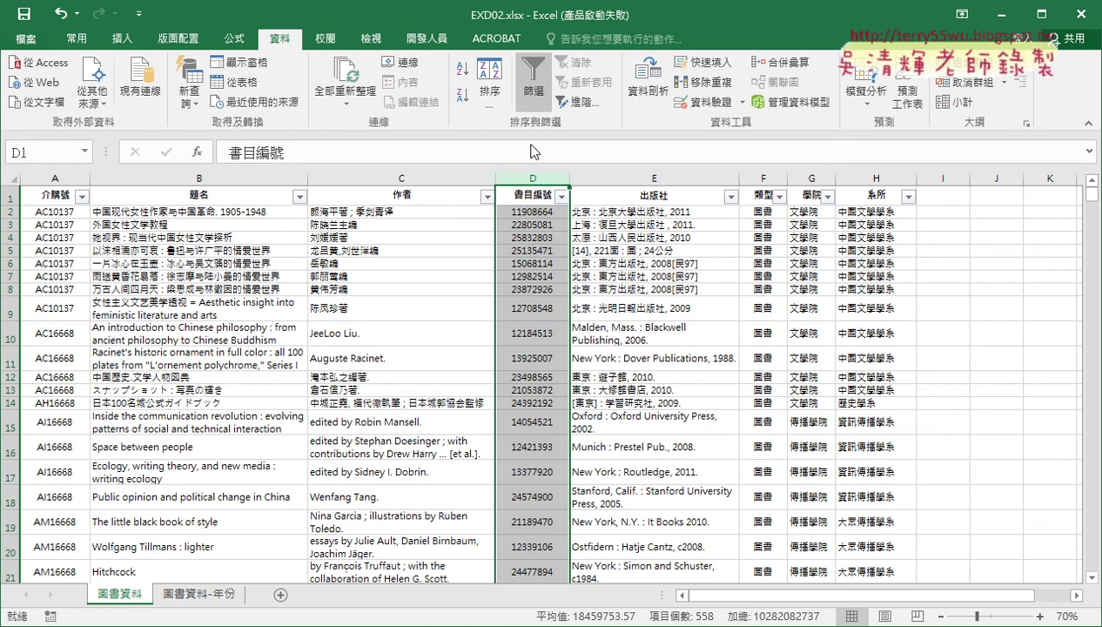
Launch Visual Basic from the 開發人員 tab, enlarge the project tree, and right-click 工作表1.
left_click(430, 42)
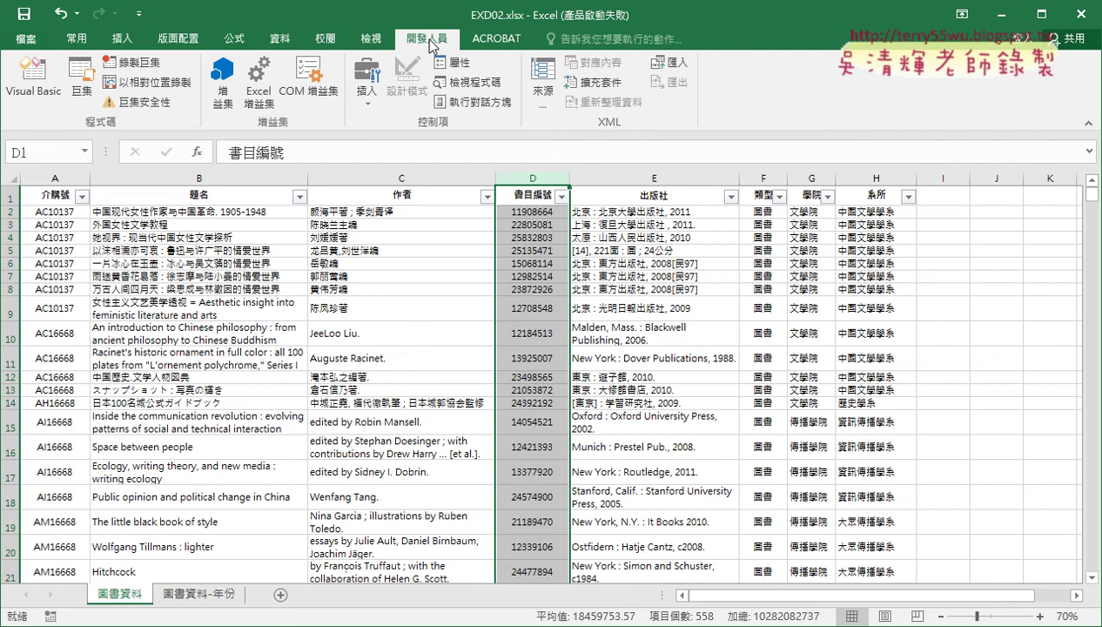
left_click(39, 97)
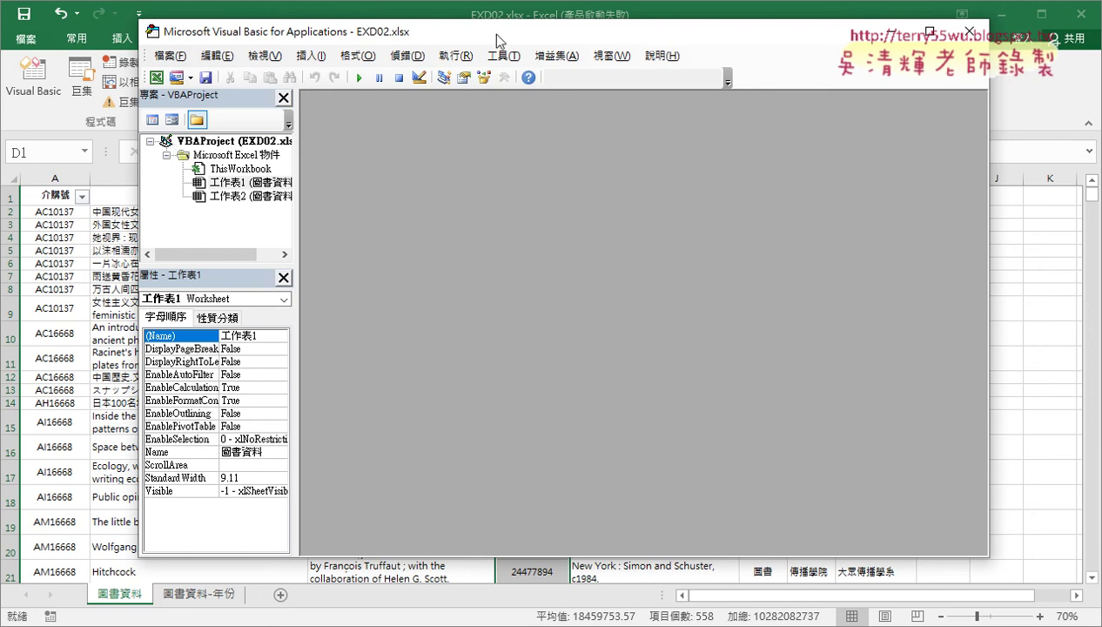
left_click_drag(491, 34, 491, 124)
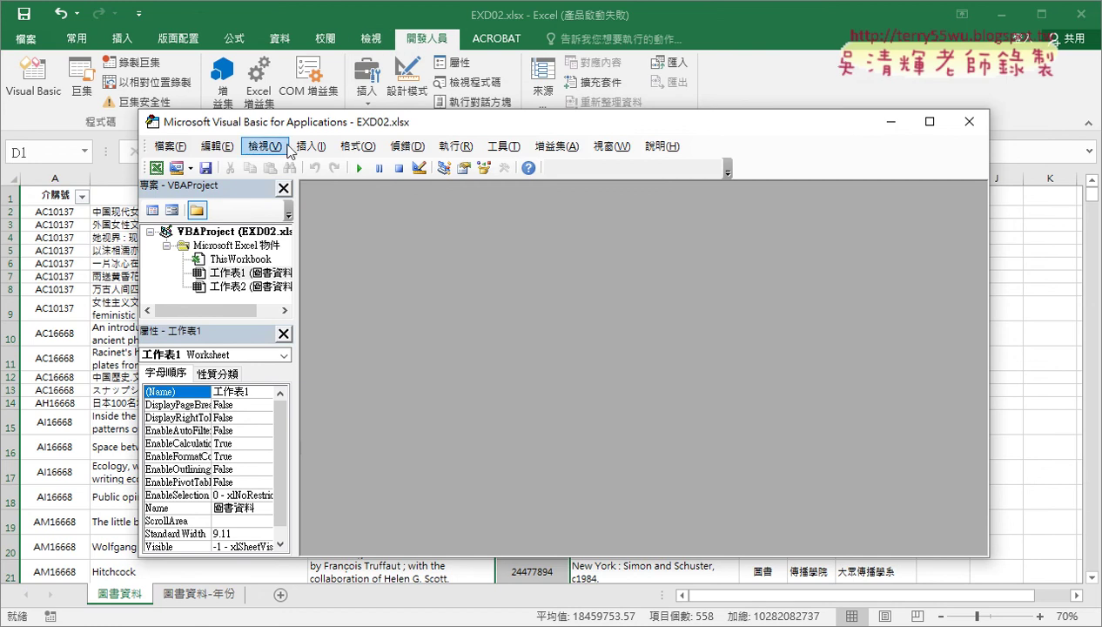
left_click_drag(305, 122, 189, 105)
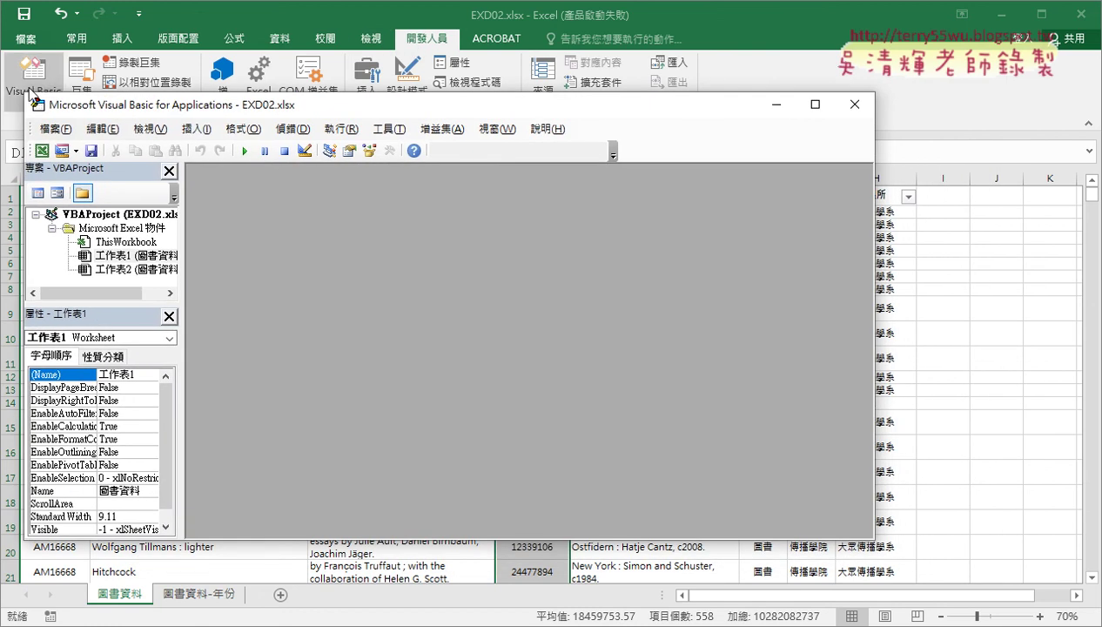
left_click_drag(128, 303, 132, 419)
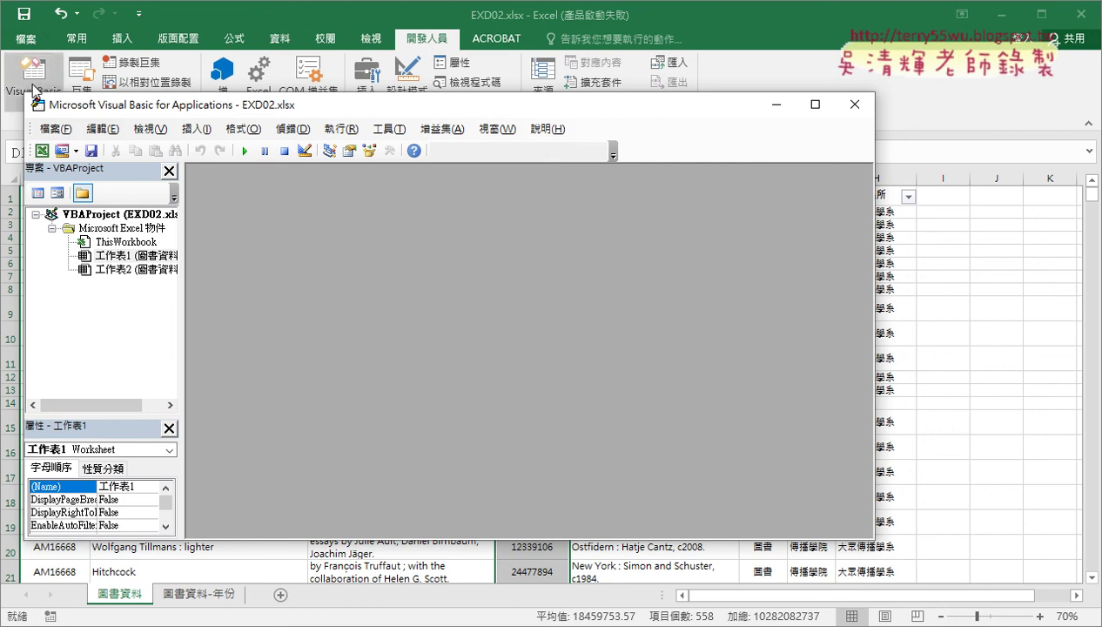
right_click(128, 257)
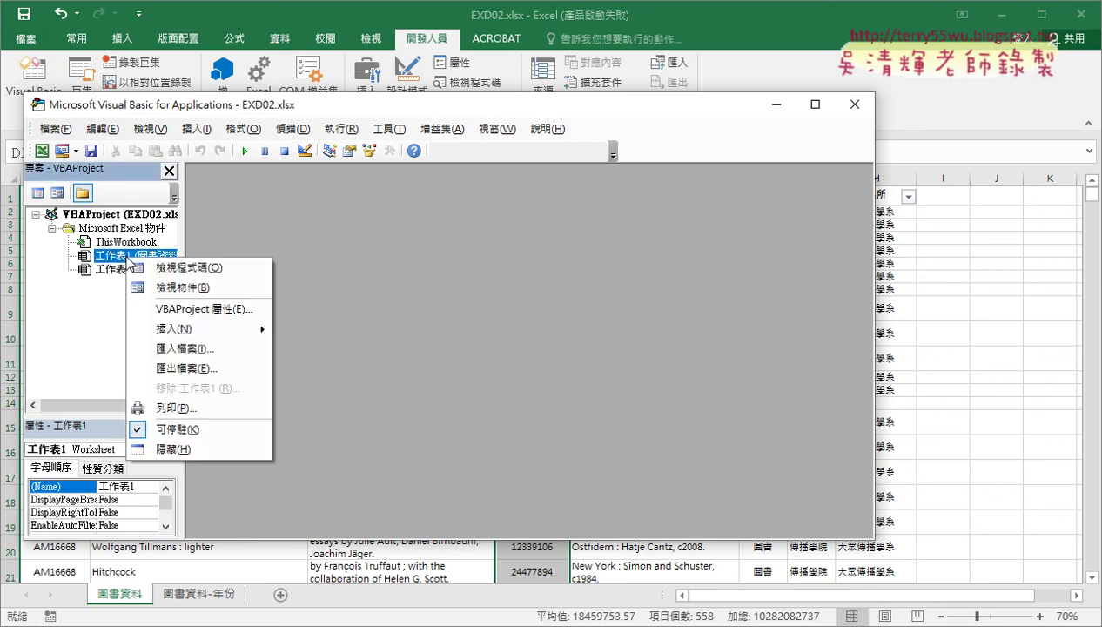
mouse_move(199, 329)
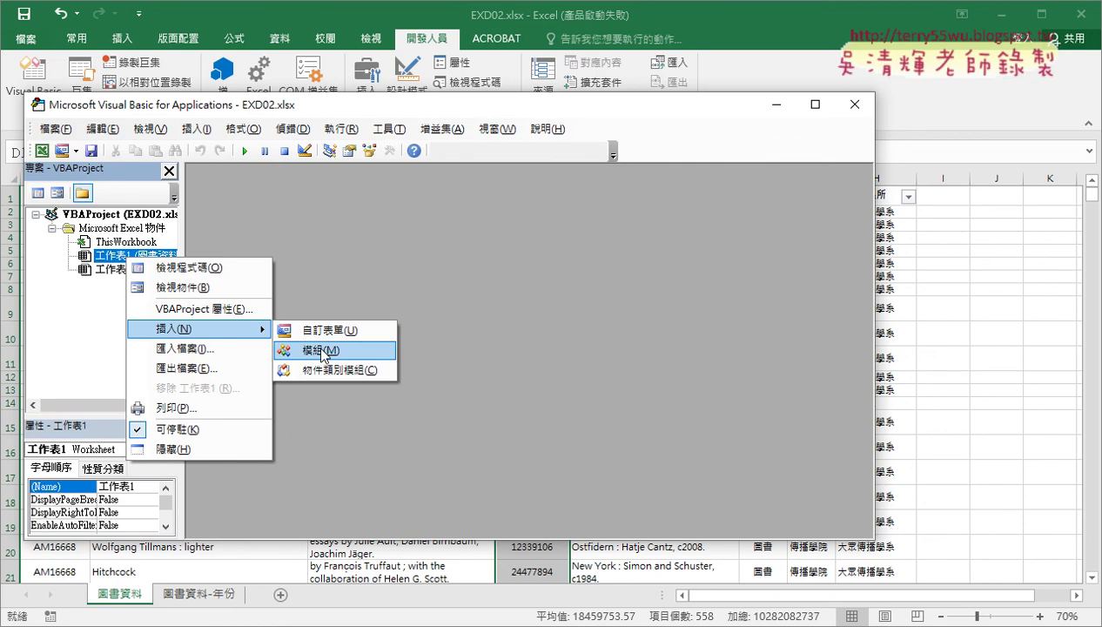
Insert Module1 and type 'sub 篩選書目編號' so the procedure gets its End Sub.
left_click(313, 350)
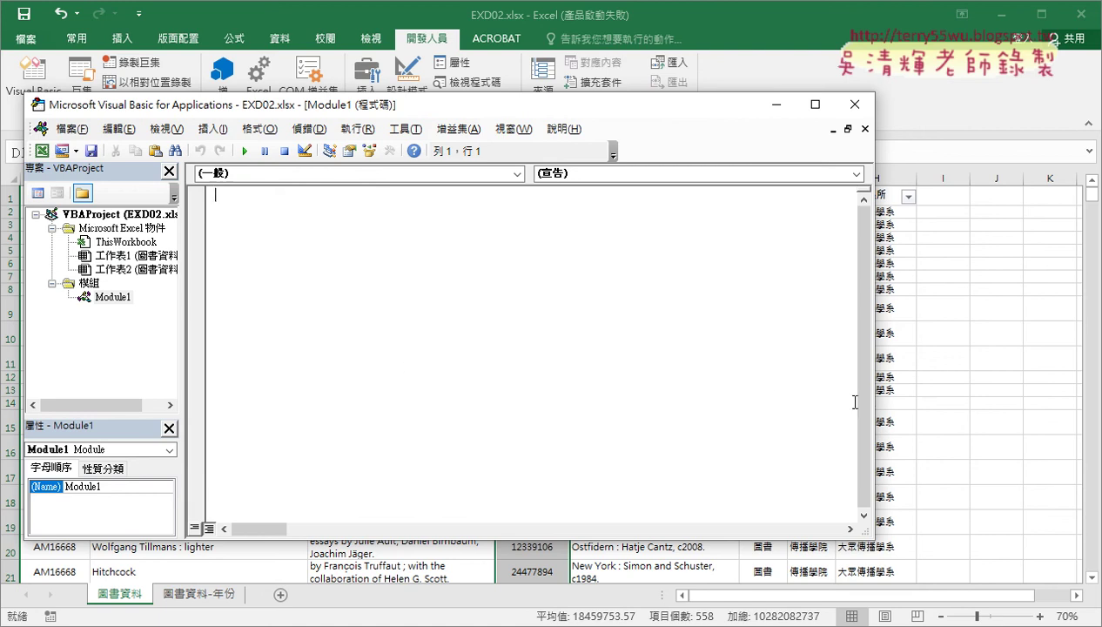
left_click_drag(575, 108, 675, 247)
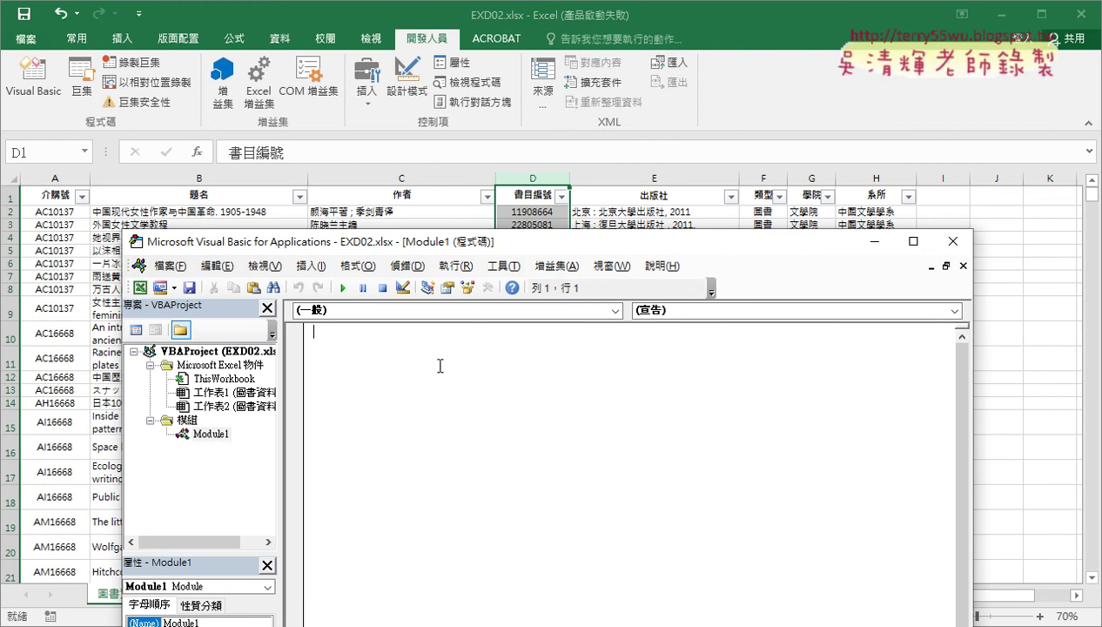
type("ㄙㄩ")
key("Escape")
type("su")
type("b")
type(" 餘")
type("ㄒ")
type("ㄩㄢ")
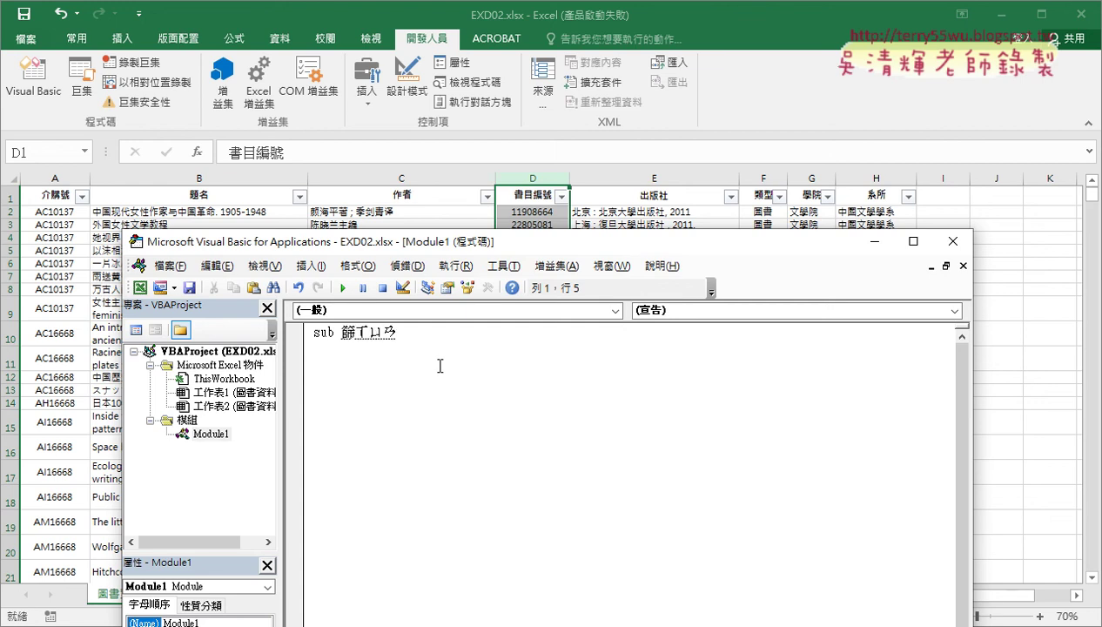
type("3")
type("ㄕㄨ")
key("space")
type("ㄇㄨ4")
type("ㄅㄧㄢ")
key("space")
type("ㄏㄠ4")
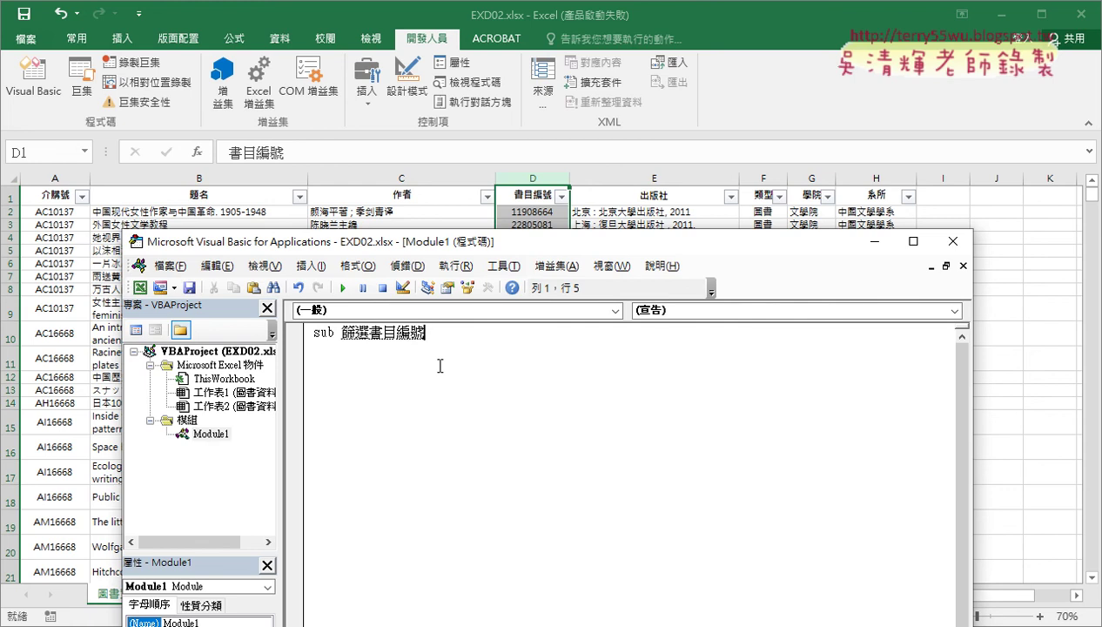
key("Return")
key("Return")
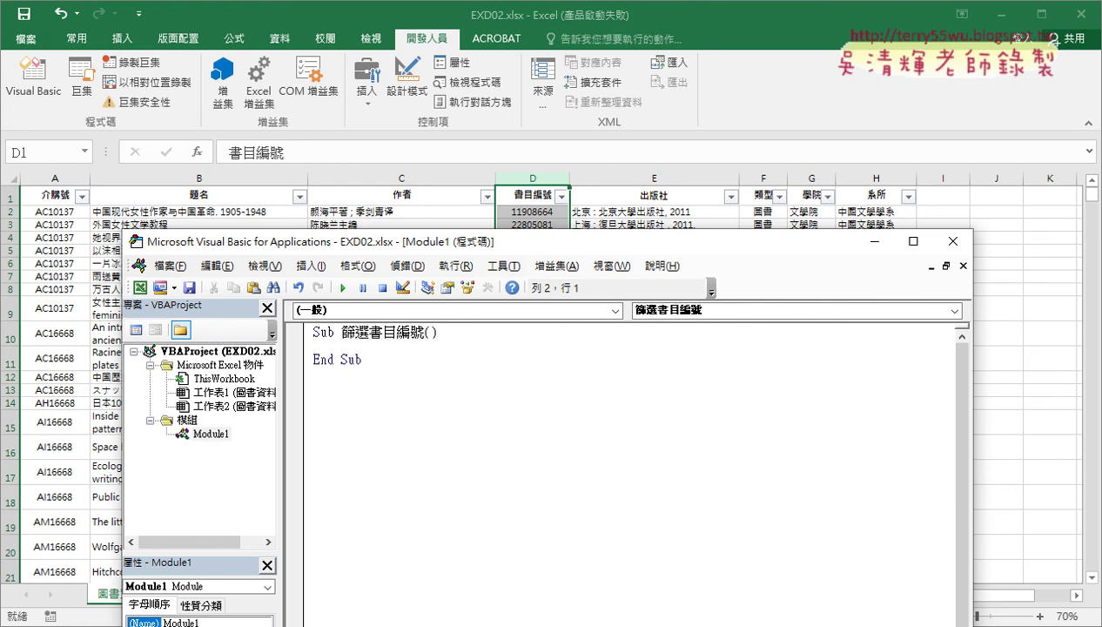
Indent the empty body line inside the 篩選書目編號 procedure.
left_click_drag(425, 331, 442, 374)
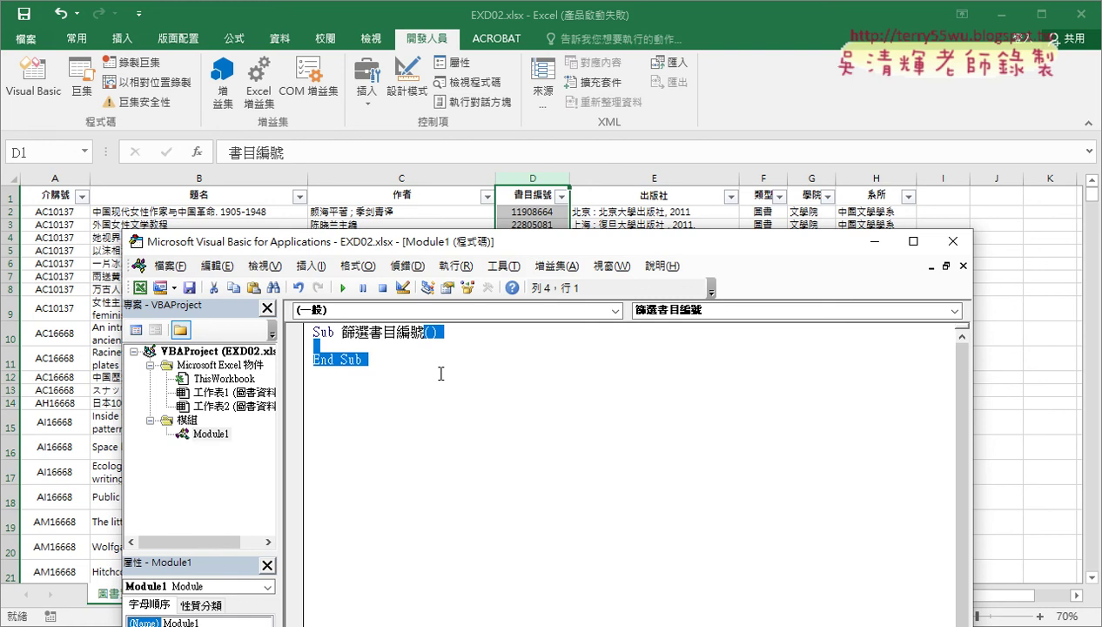
left_click(310, 265)
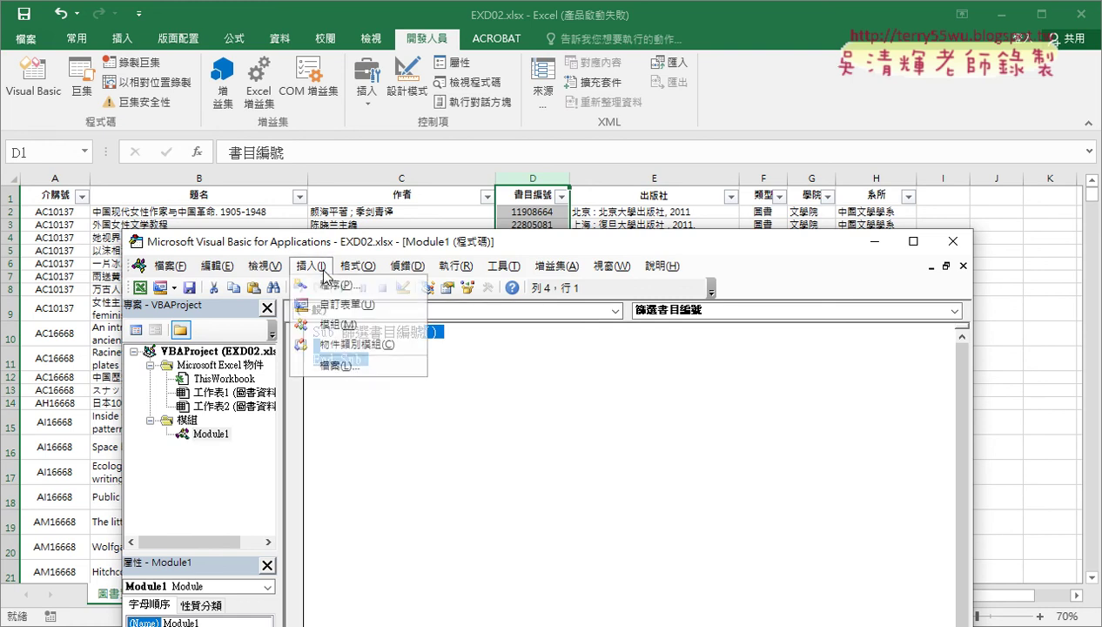
left_click(326, 287)
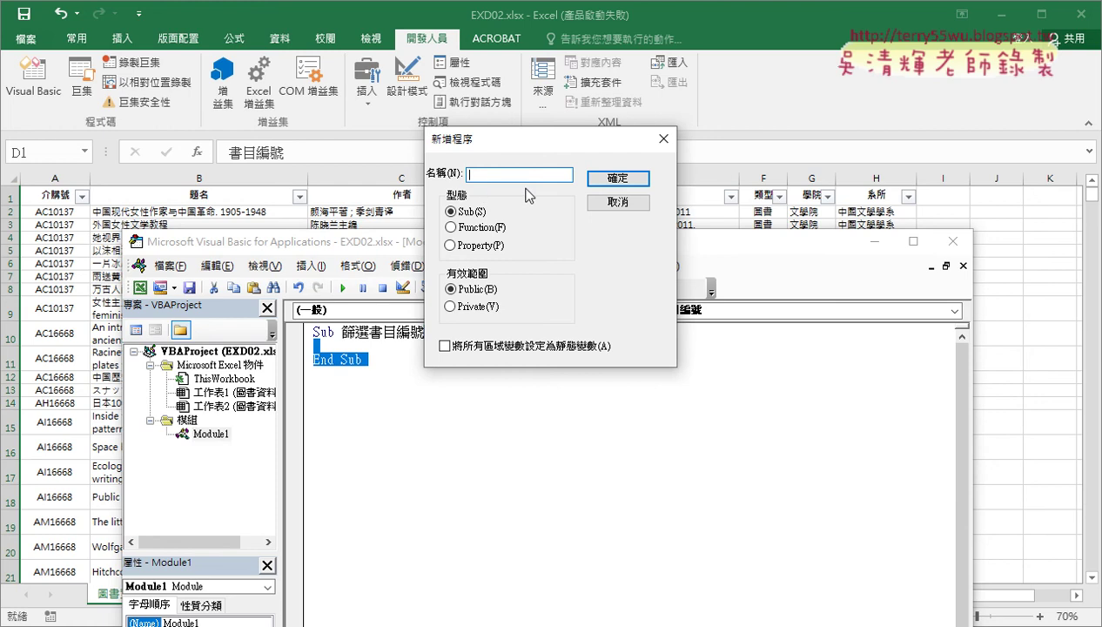
left_click(609, 205)
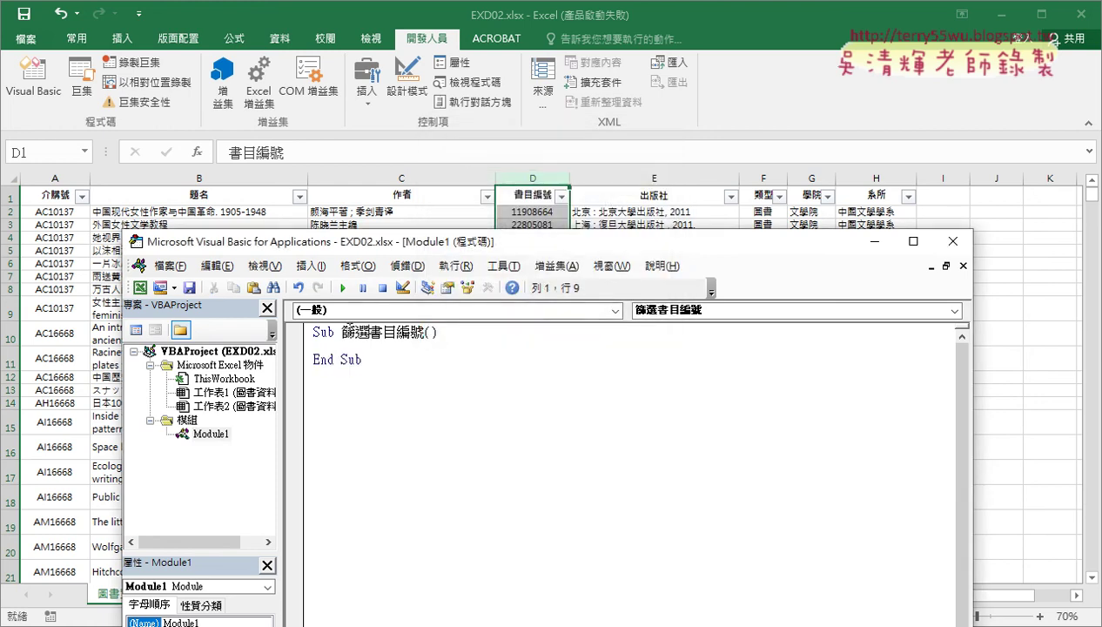
left_click_drag(341, 332, 437, 350)
key("ctrl+shift+End")
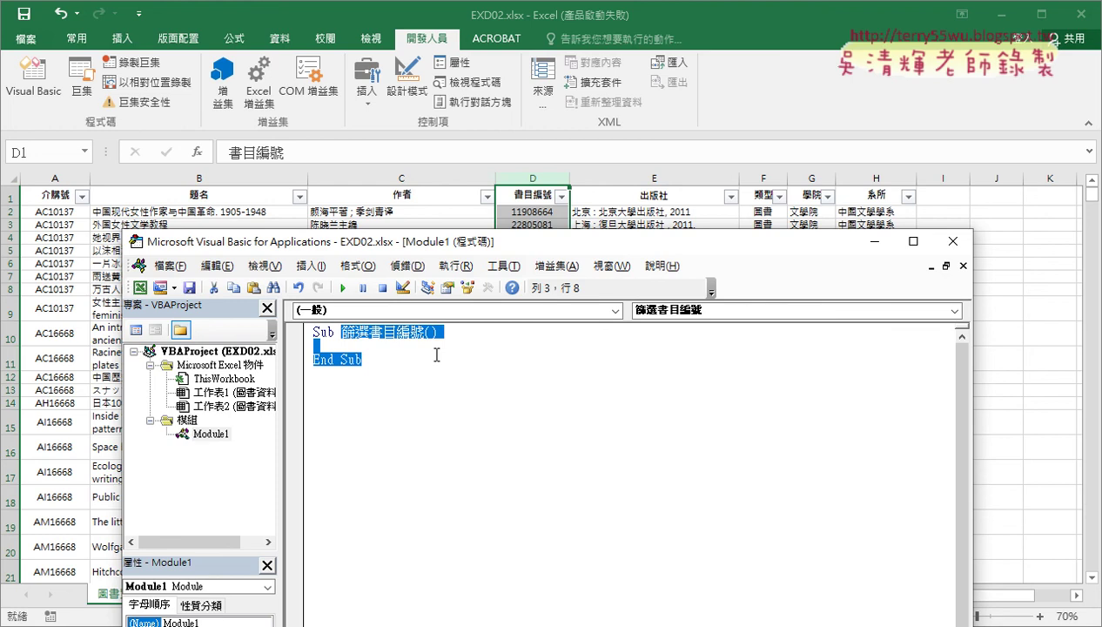
left_click(386, 349)
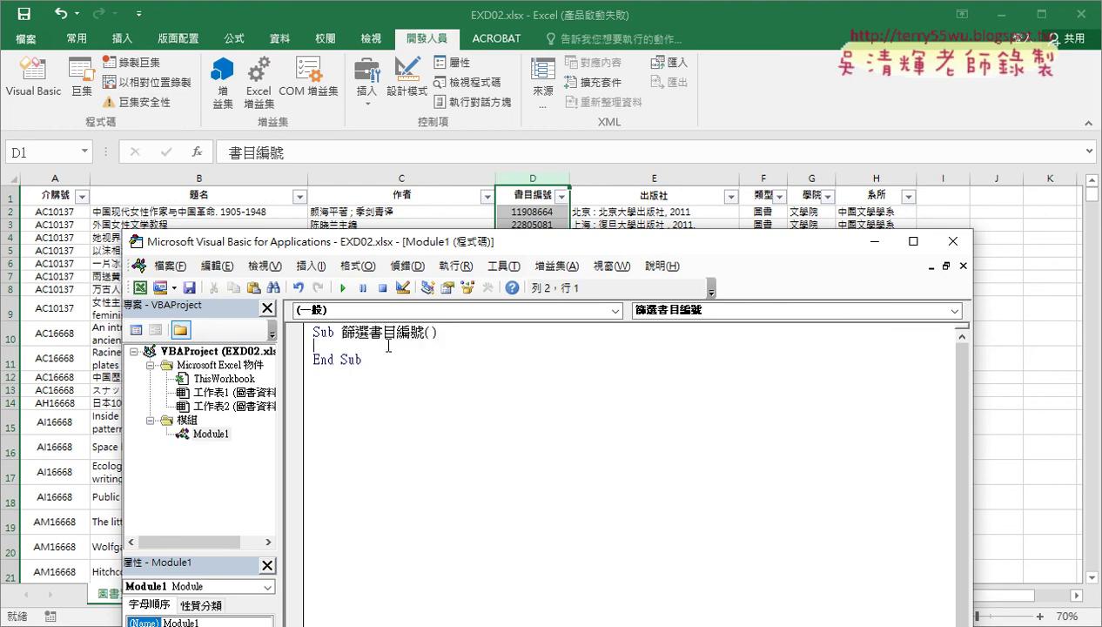
key("Tab")
Type range("A1:H as the first macro line after confirming the data ends at row 558.
type("ra")
type("nge")
type("(\"")
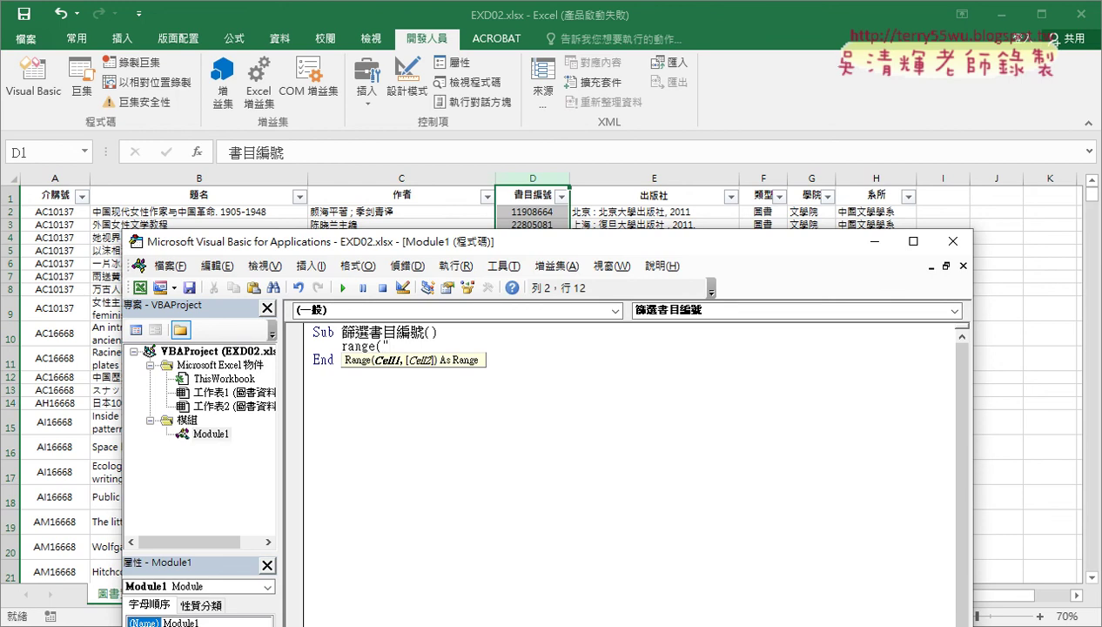
type("A")
type("1")
type(":")
type("H")
left_click(869, 195)
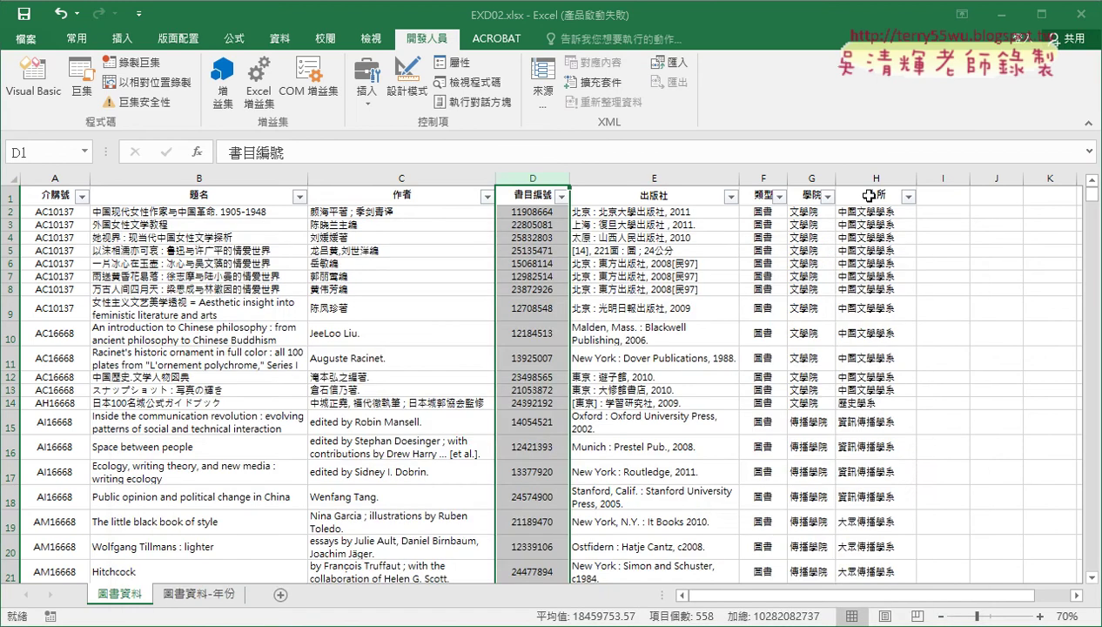
left_click(868, 195)
key("ctrl+Down")
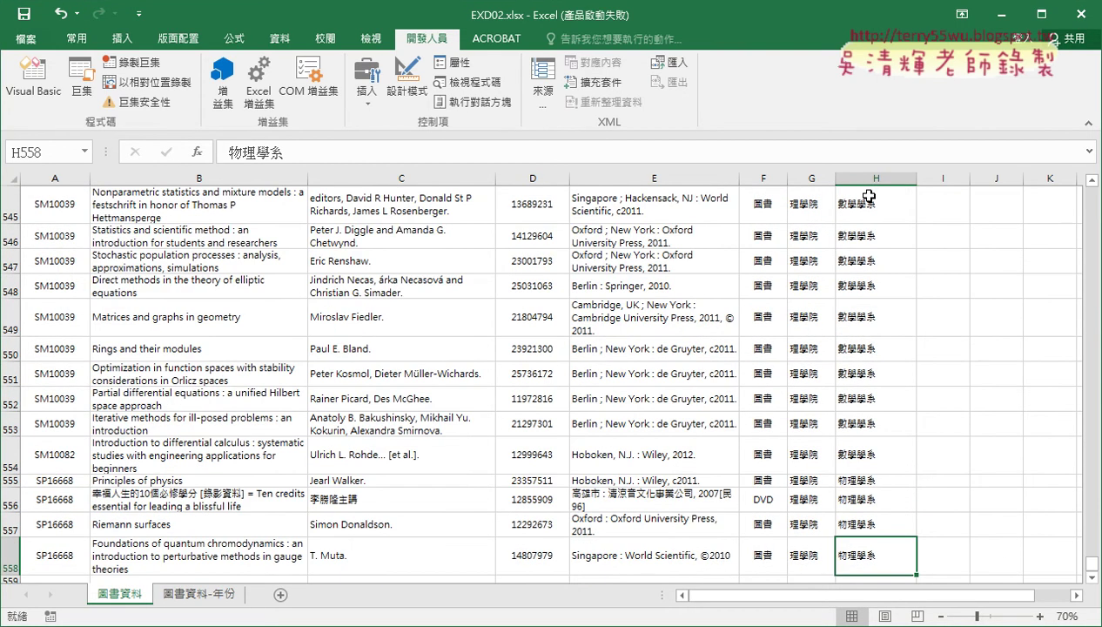
key("ctrl+Up")
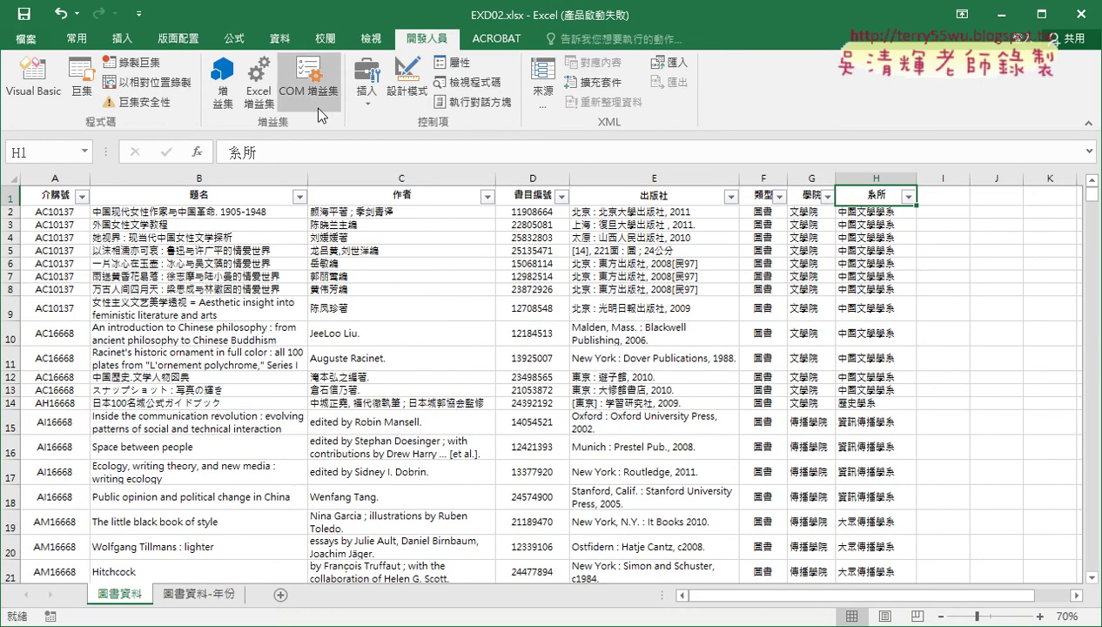
left_click(33, 79)
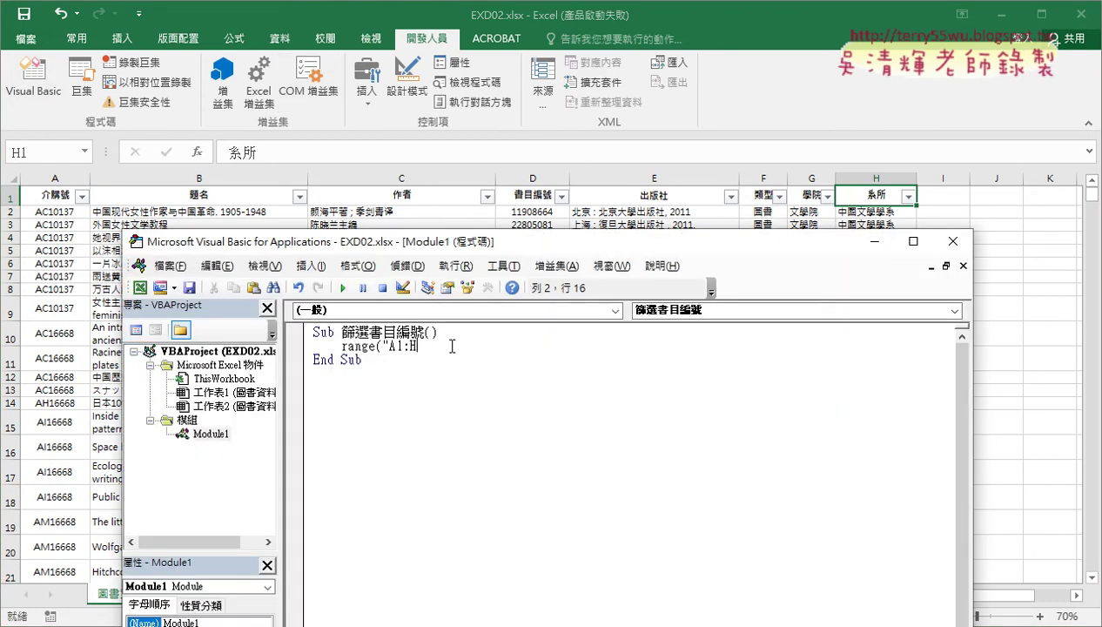
Finish the range as A1:H558 and type .au to highlight AutoFilter in the suggestions.
type("558\"")
type(")")
type(".")
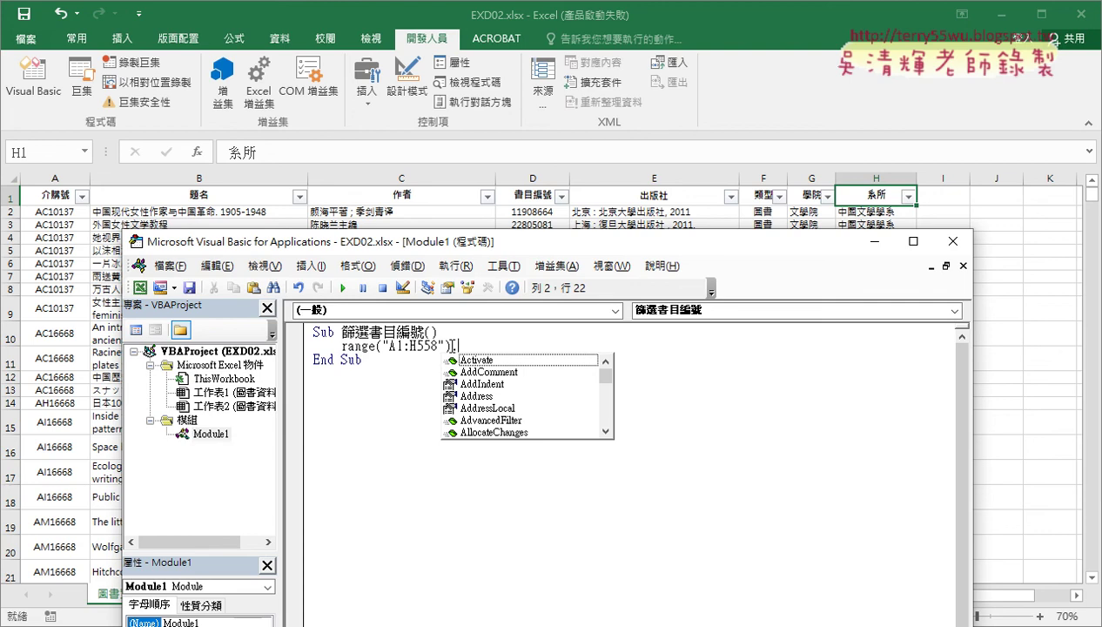
type("a")
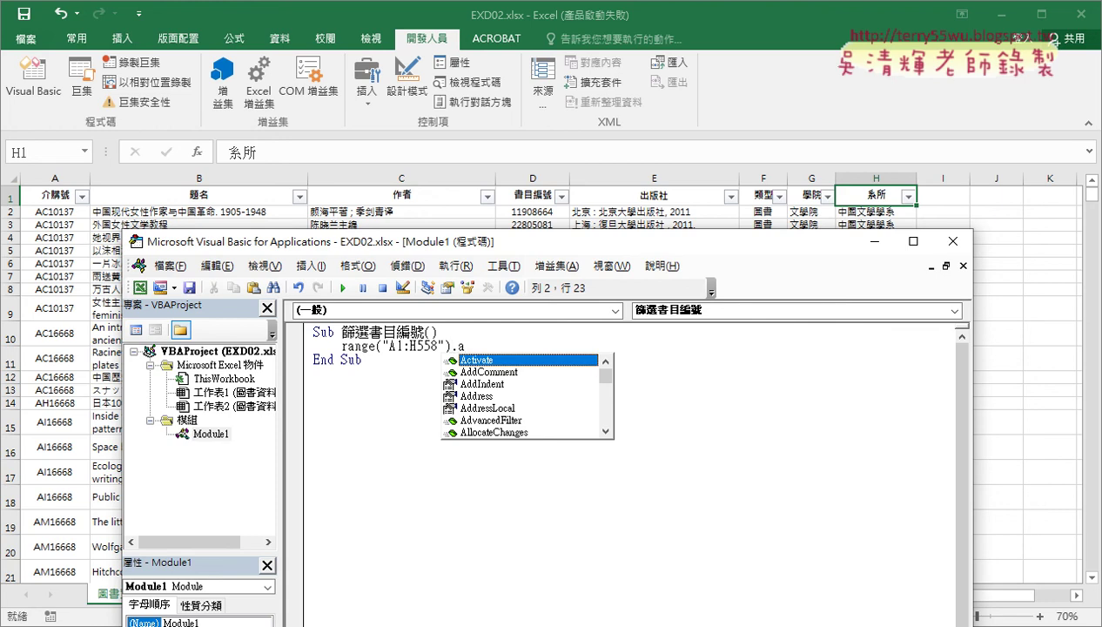
type("u")
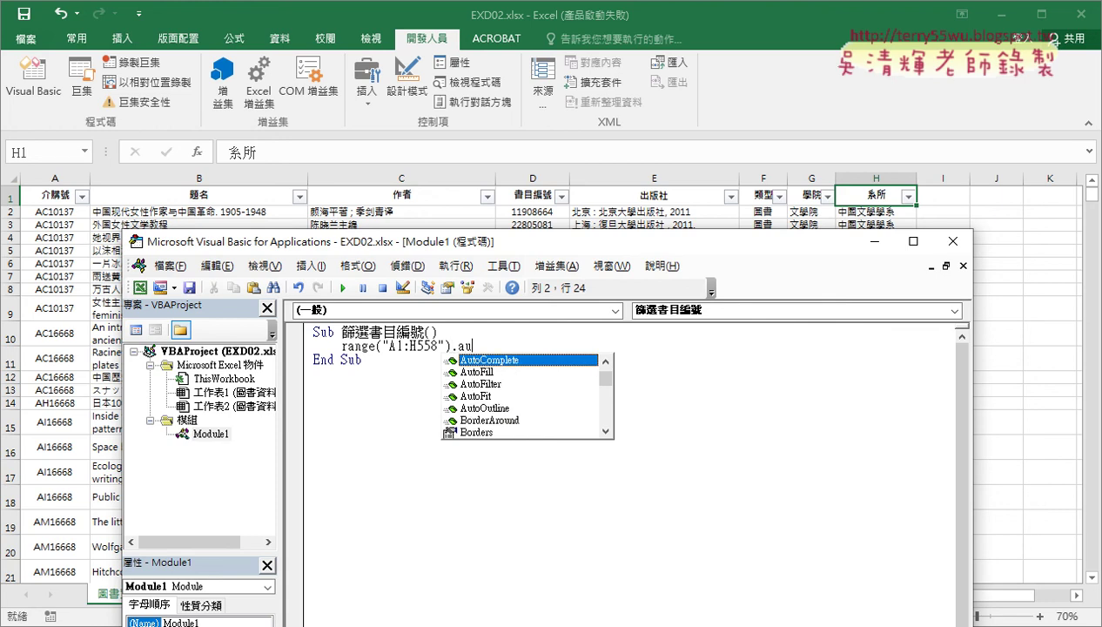
key("Down")
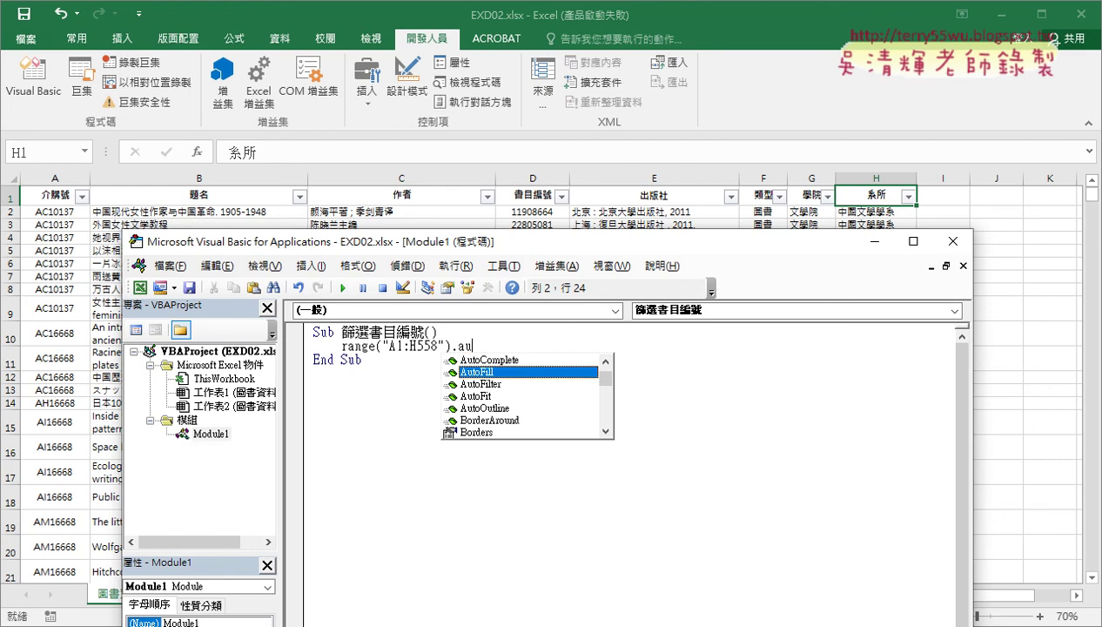
key("Down")
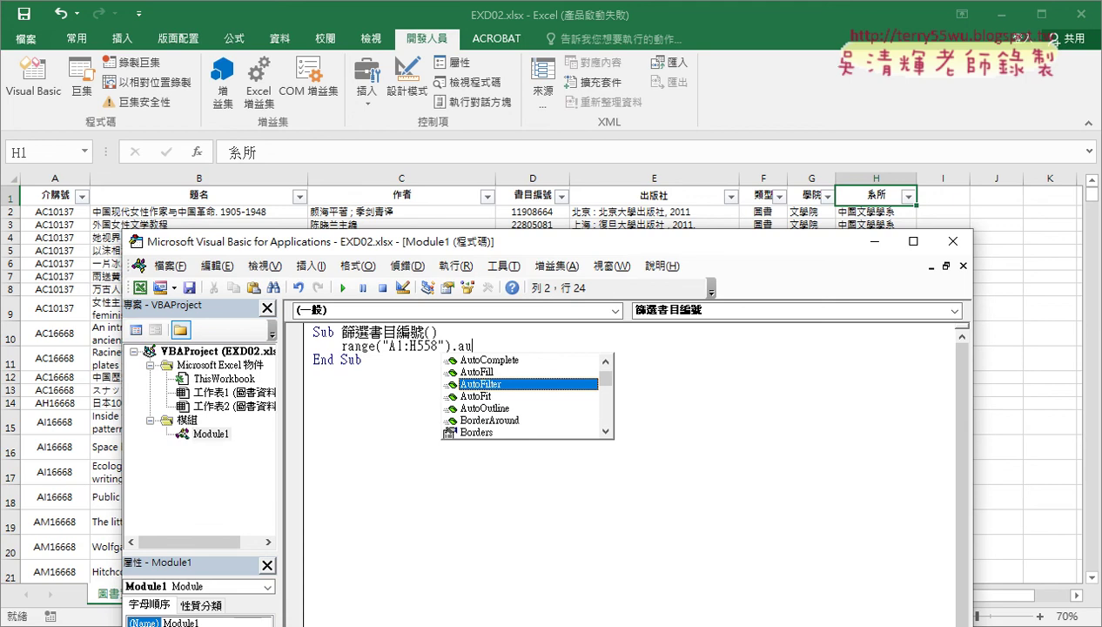
Complete the macro line as Range("A1:H558").AutoFilter 4, 11908664.
double_click(511, 386)
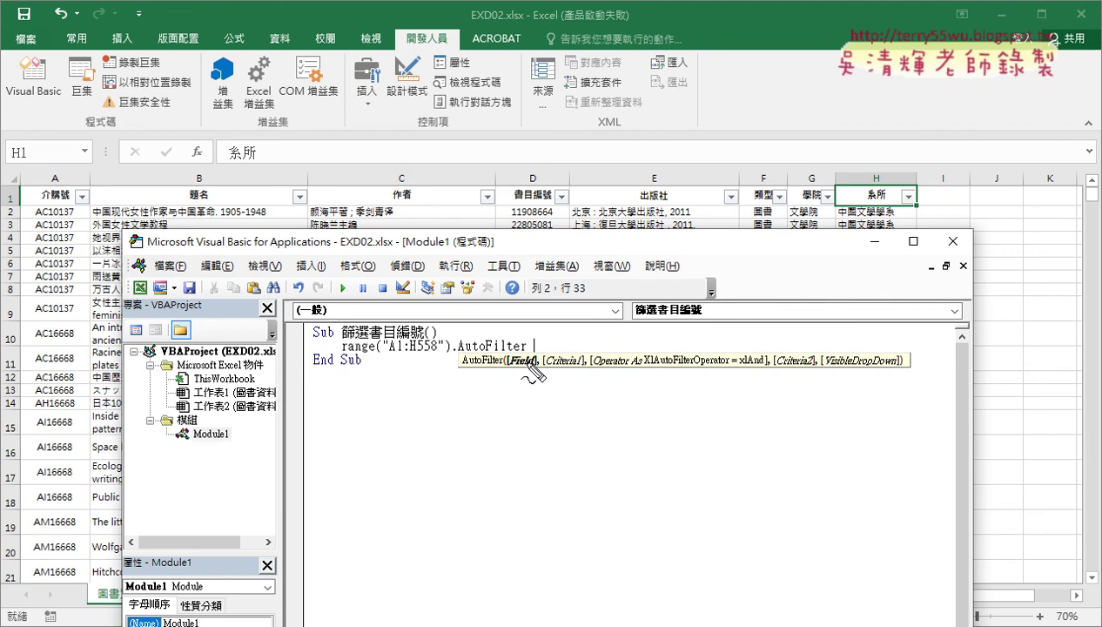
left_click_drag(509, 367, 534, 368)
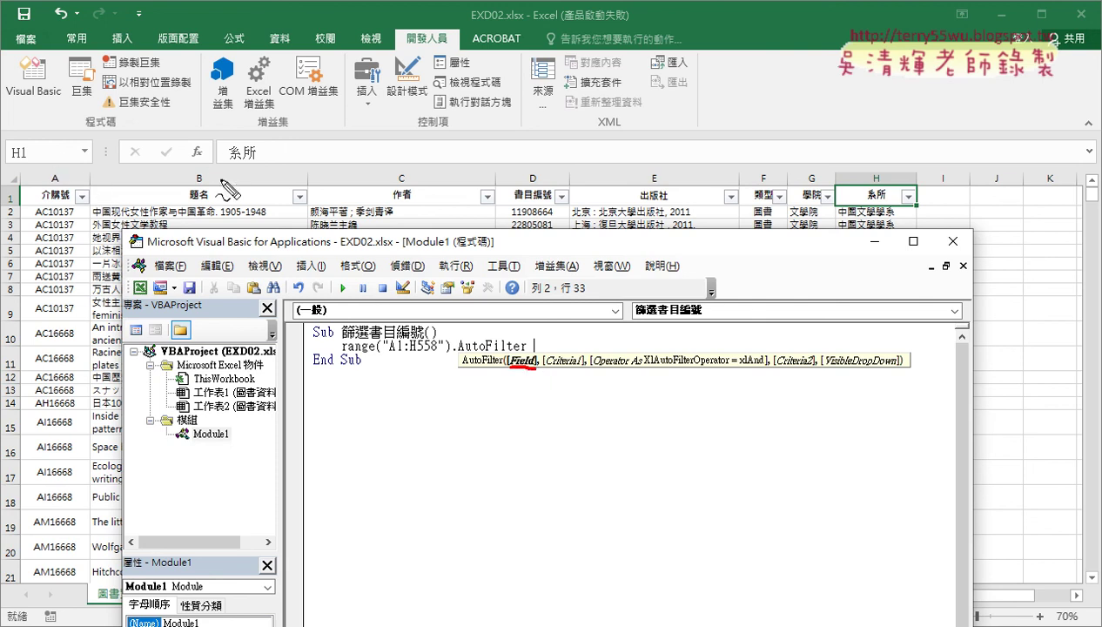
key("Escape")
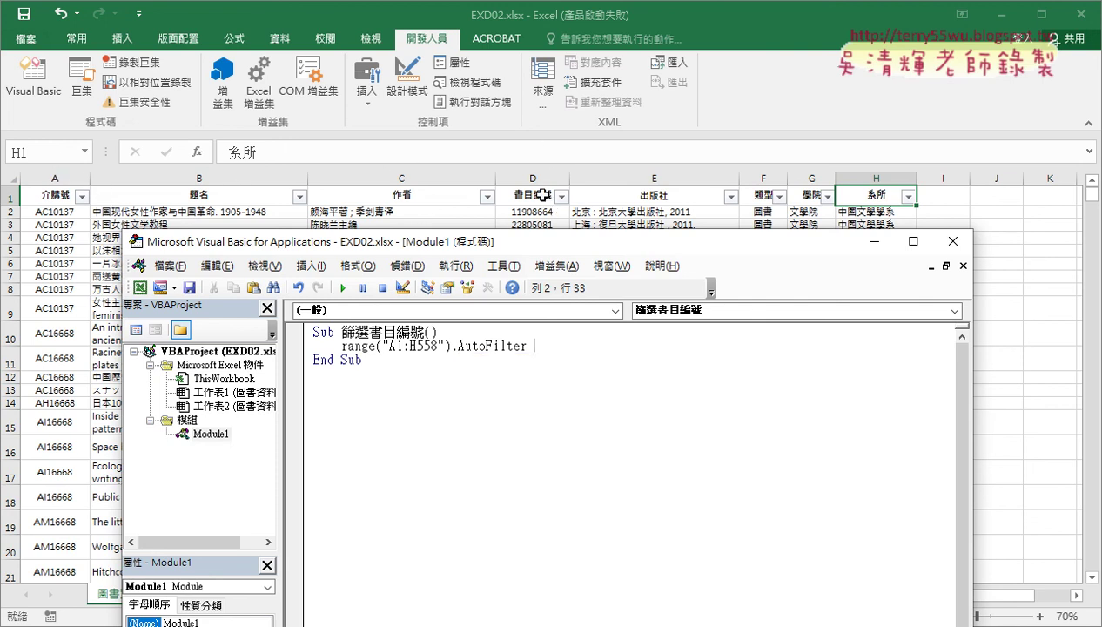
type("4")
type(",")
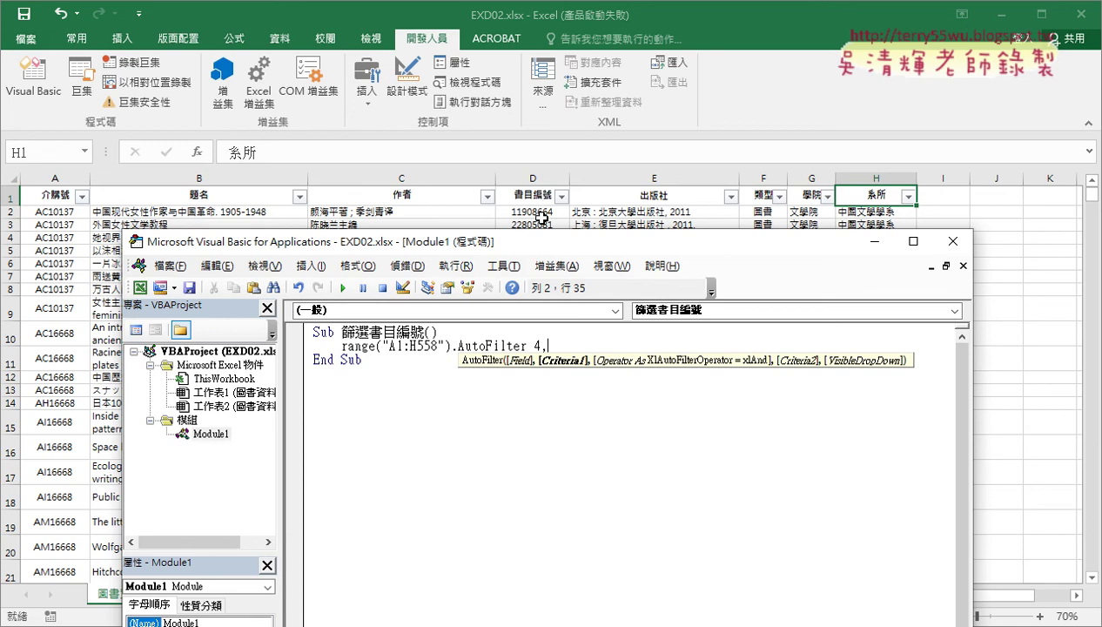
left_click_drag(540, 249, 546, 306)
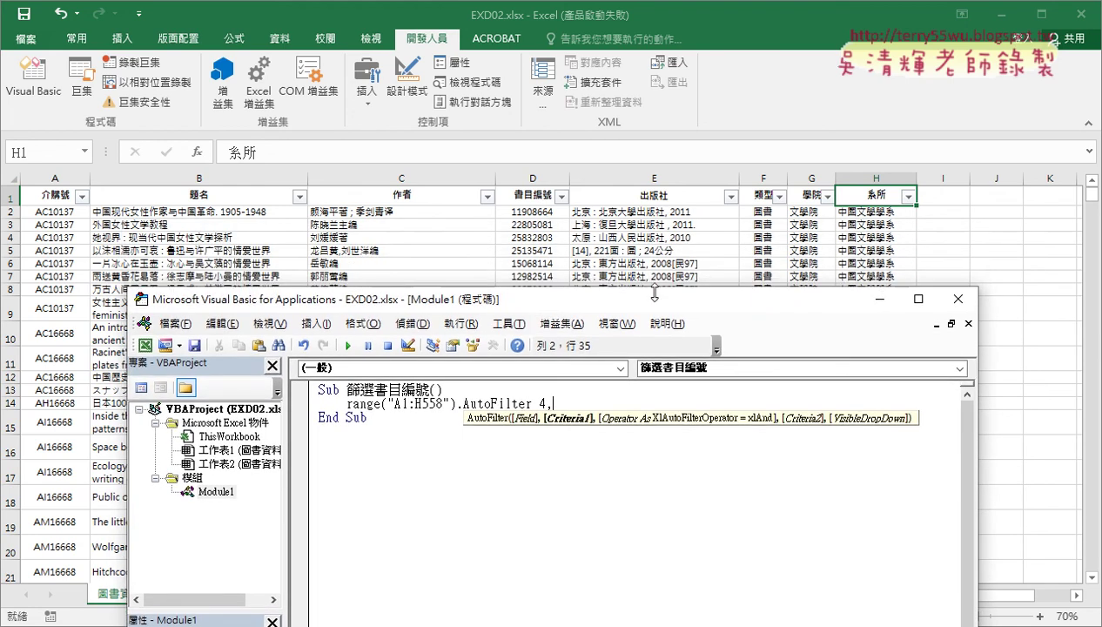
type("119")
type("086")
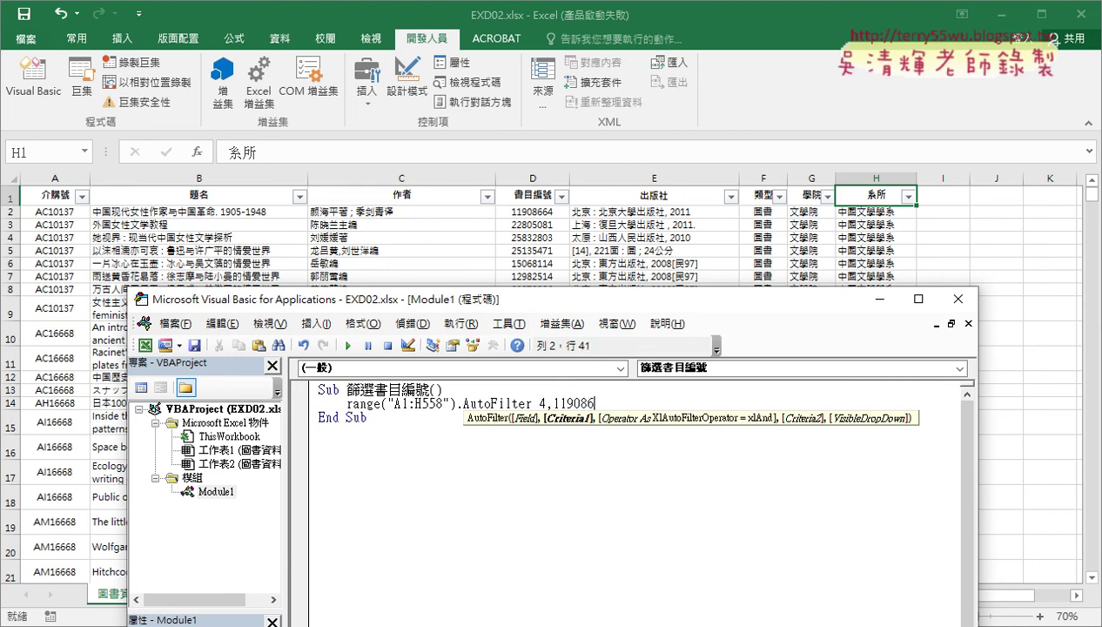
type("64")
left_click(602, 505)
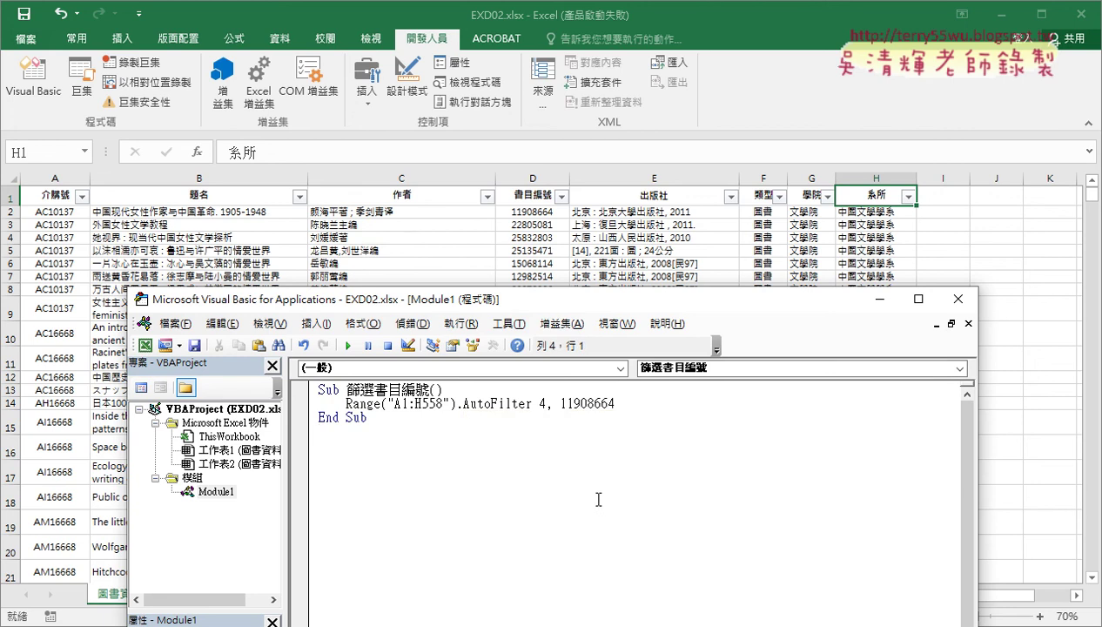
left_click(582, 403)
Run the 篩選書目編號 macro to show only book number 11908664, then select its code.
left_click(349, 347)
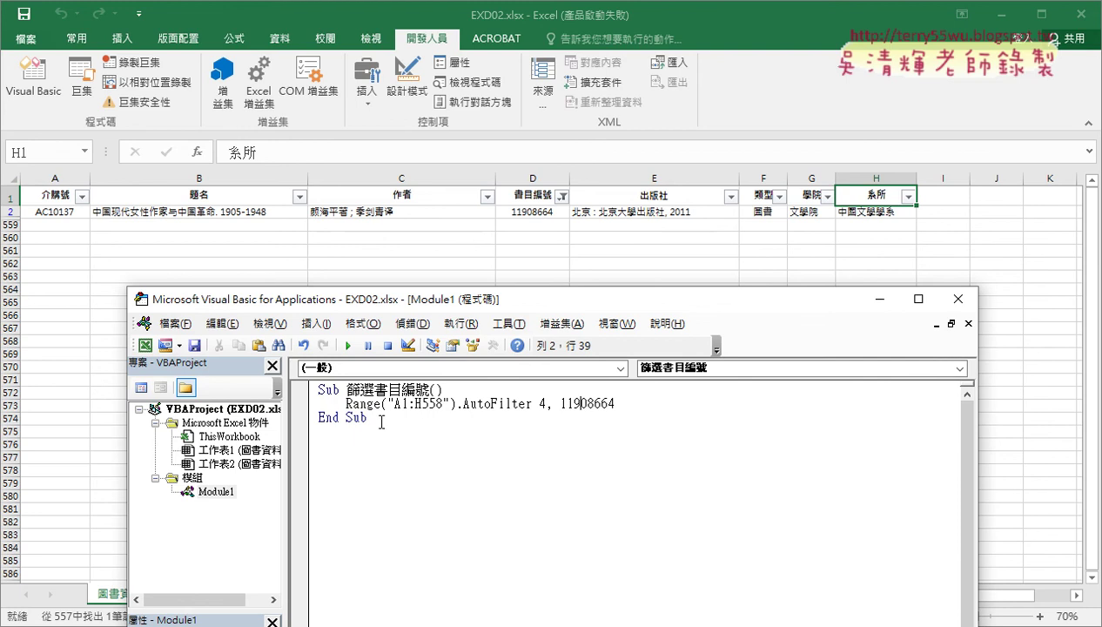
left_click_drag(366, 418, 311, 390)
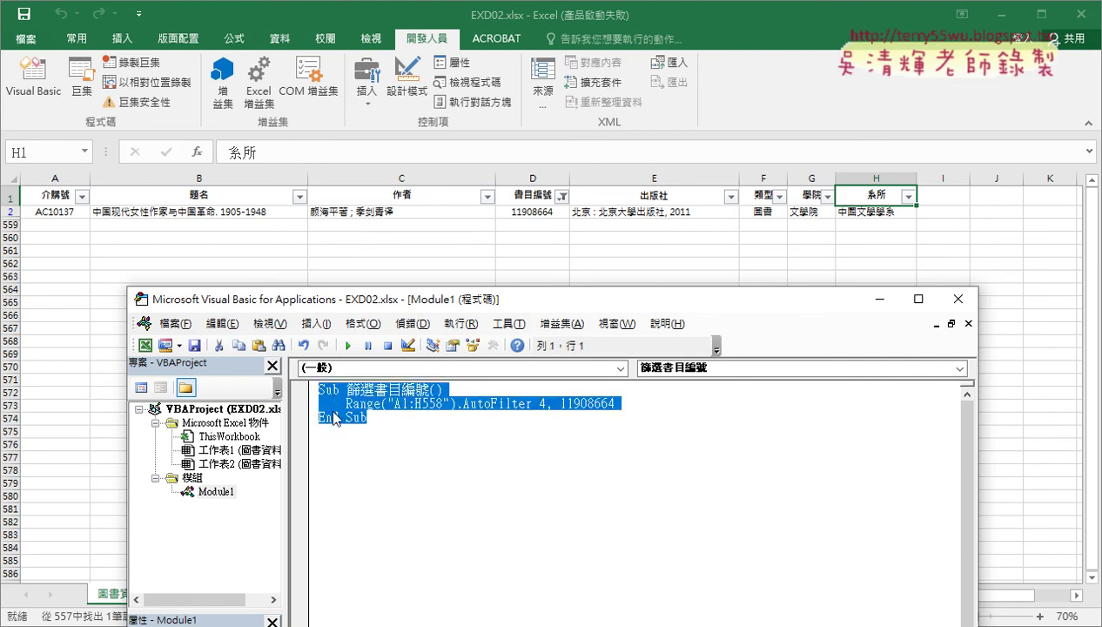
Rename the second macro to 篩選復原 and strip its arguments, leaving Range("A1:H558").AutoFilter.
mouse_move(335, 419)
left_mouse_down()
mouse_move(327, 435)
mouse_move(429, 431)
left_mouse_up()
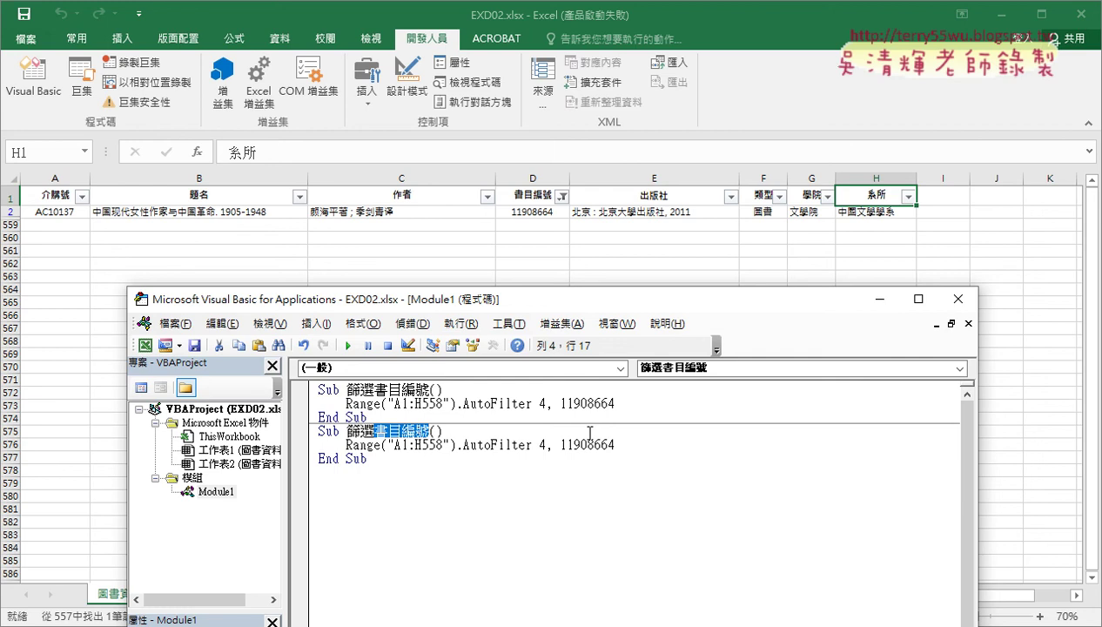
key("BackSpace")
type("fx")
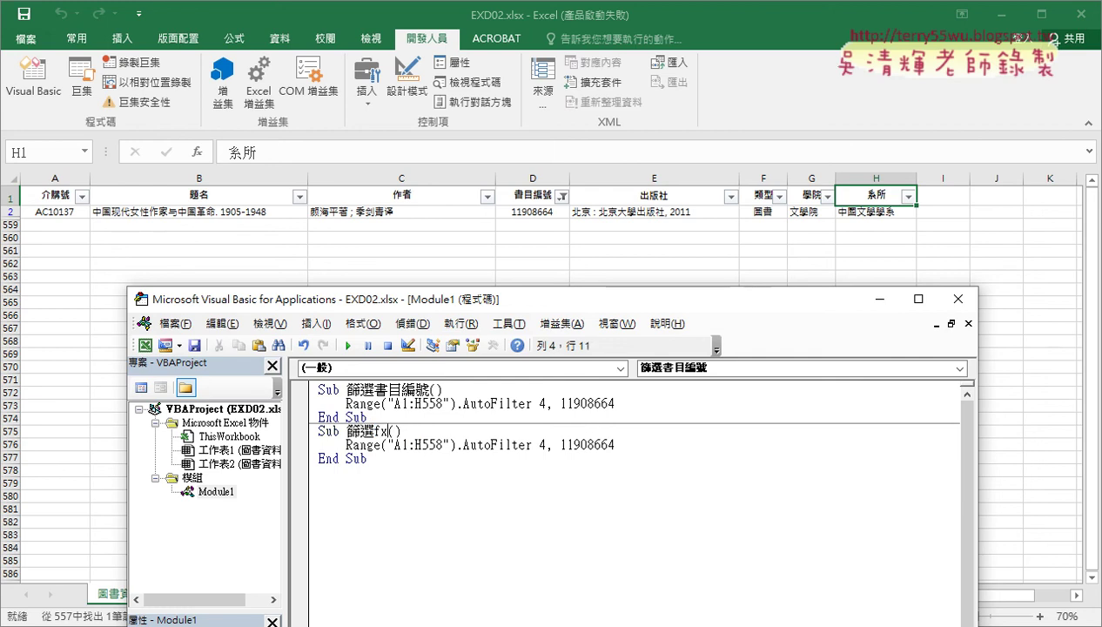
key("BackSpace")
key("BackSpace")
type("ㄈ")
type("j4m06")
key("Return")
left_click_drag(532, 445, 615, 445)
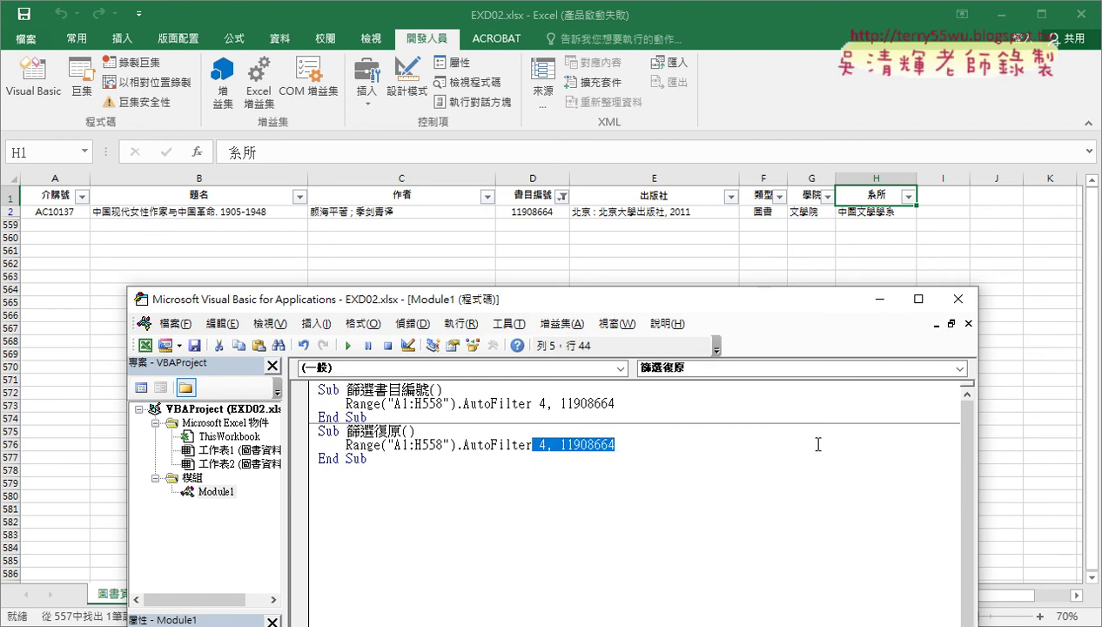
key("Delete")
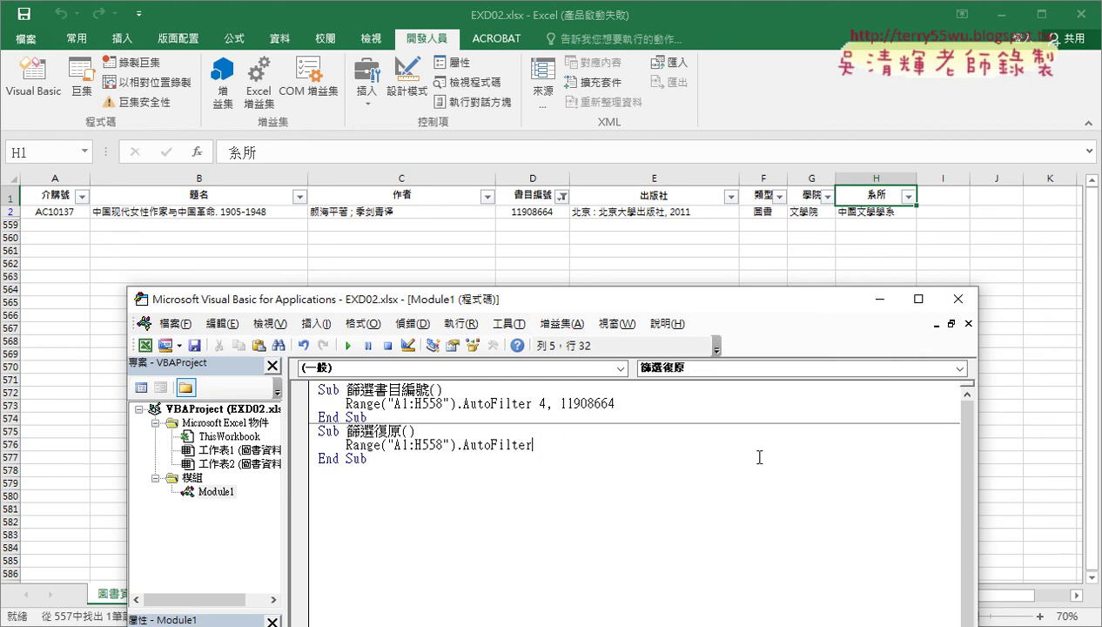
Run 篩選復原, then 篩選書目編號, then 篩選復原 again to test filtering and restoring.
left_click(348, 345)
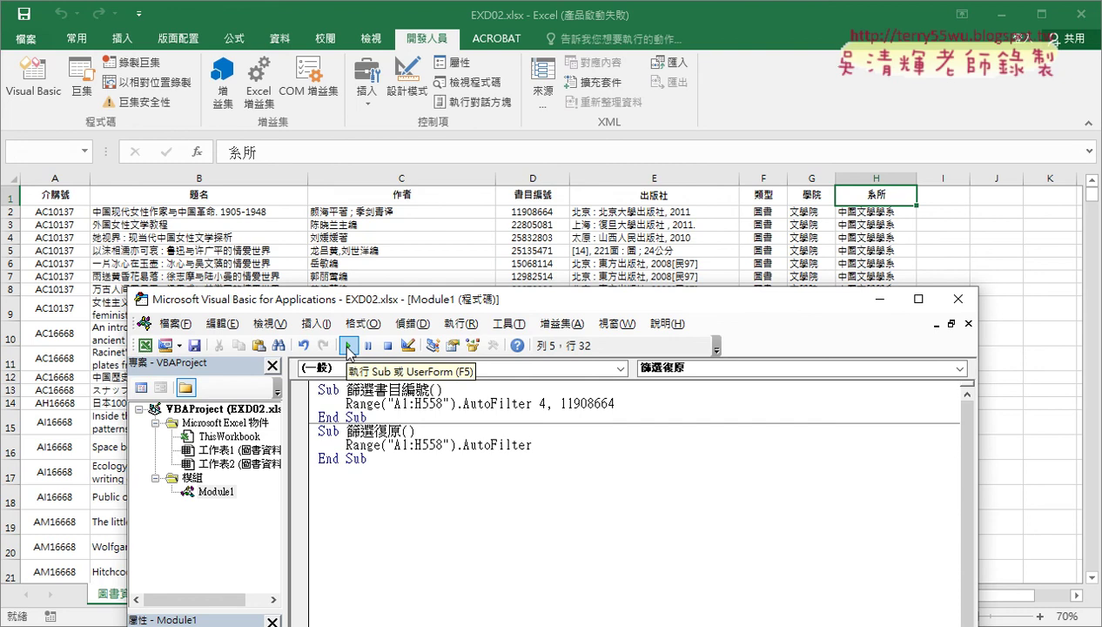
left_click(384, 400)
left_click(349, 345)
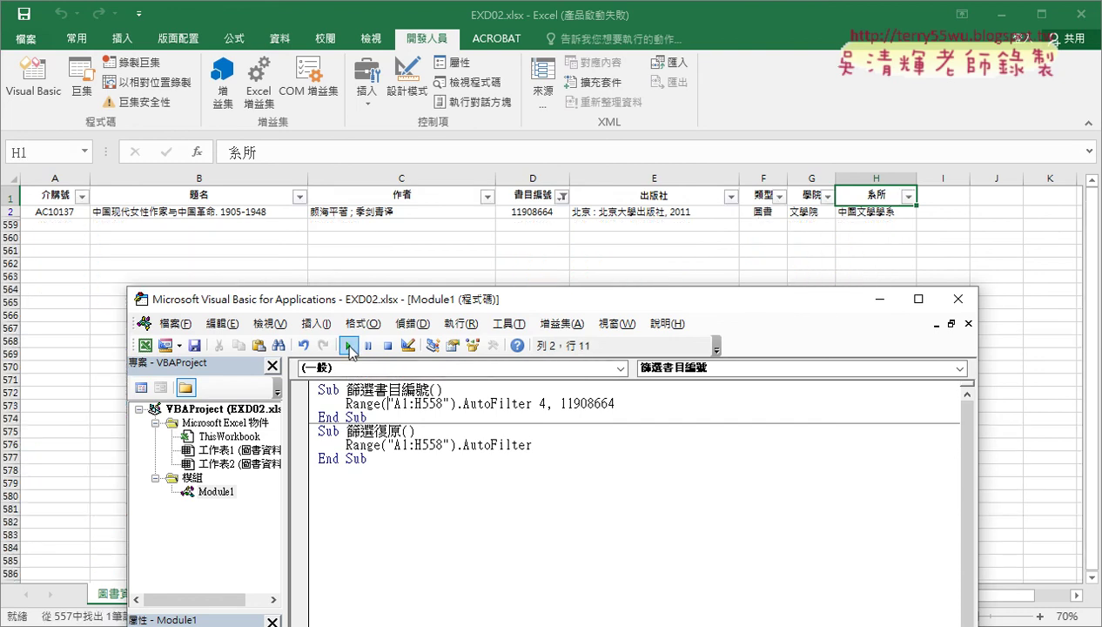
left_click(393, 444)
left_click(349, 346)
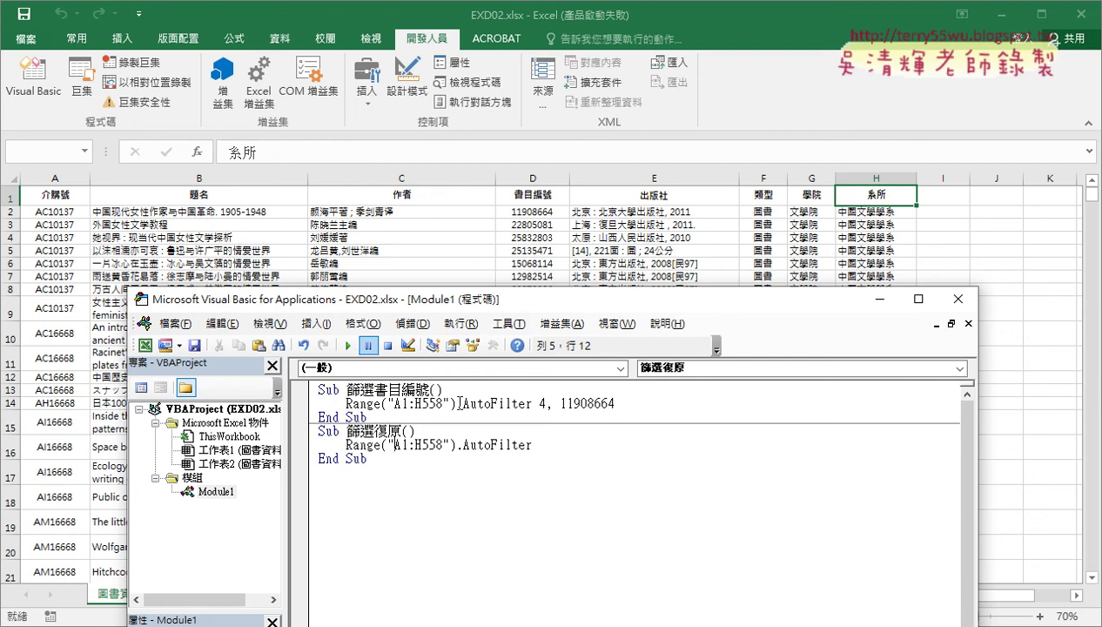
Select the hard-coded catalogue number 11908664 in the 篩選書目編號 macro.
left_click(577, 403)
left_click_drag(558, 403, 619, 414)
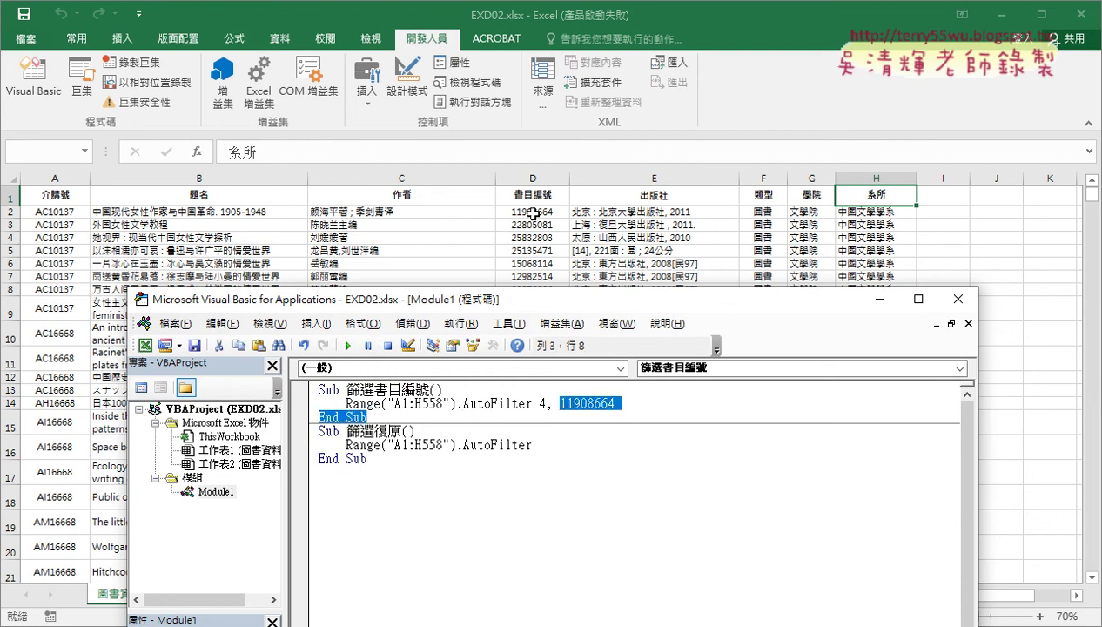
left_click(617, 403)
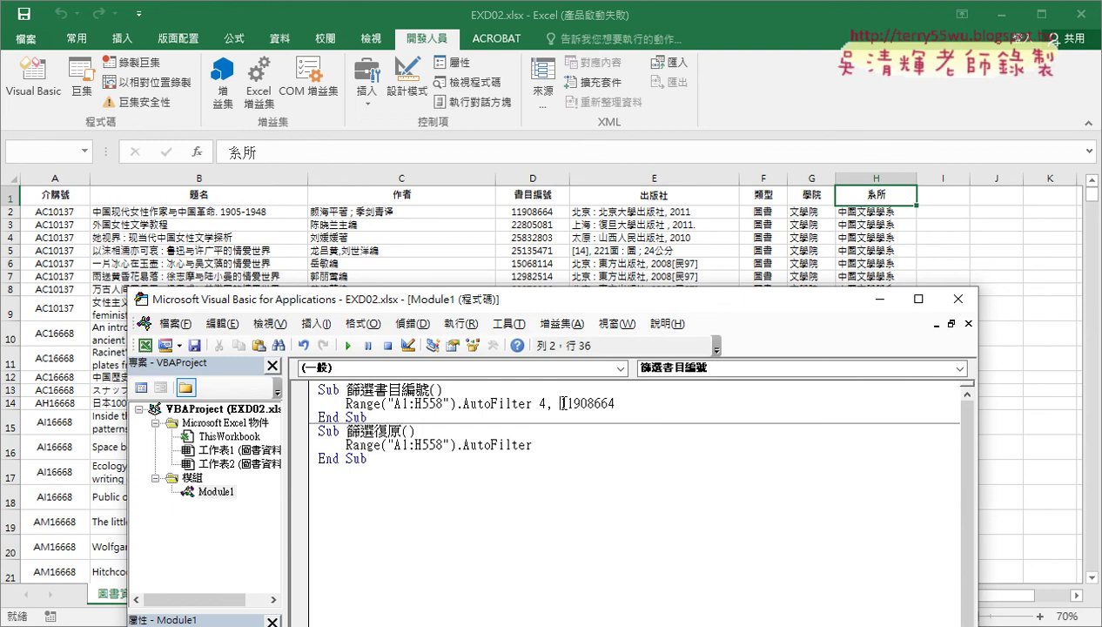
left_click_drag(559, 403, 615, 403)
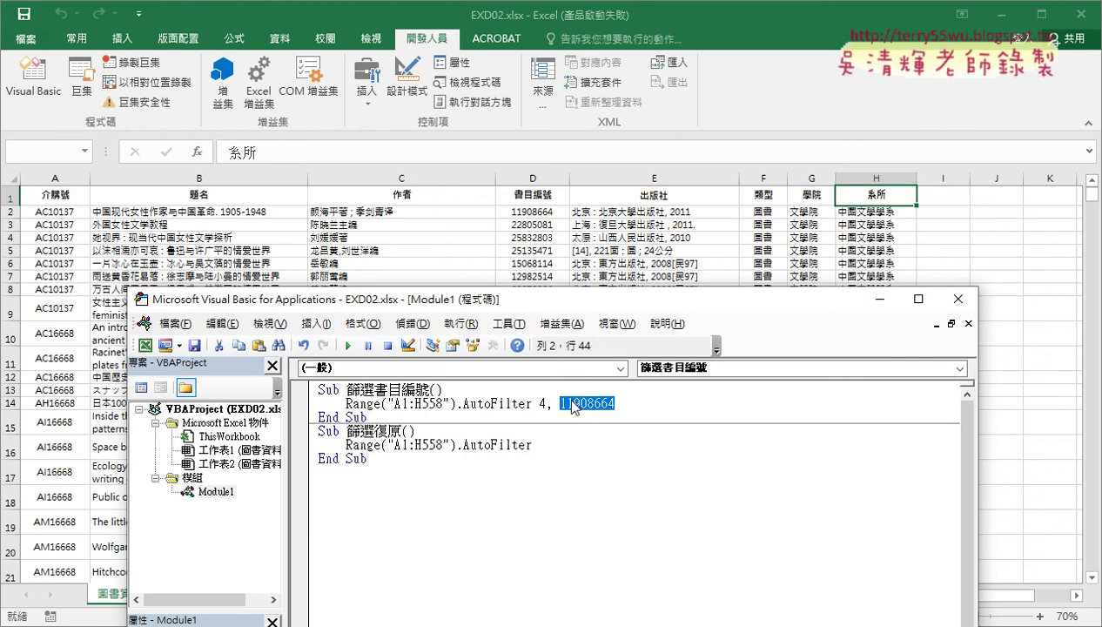
Add the line x = InputBox("請輸入書目編號!!!") below the Sub line.
left_click(505, 390)
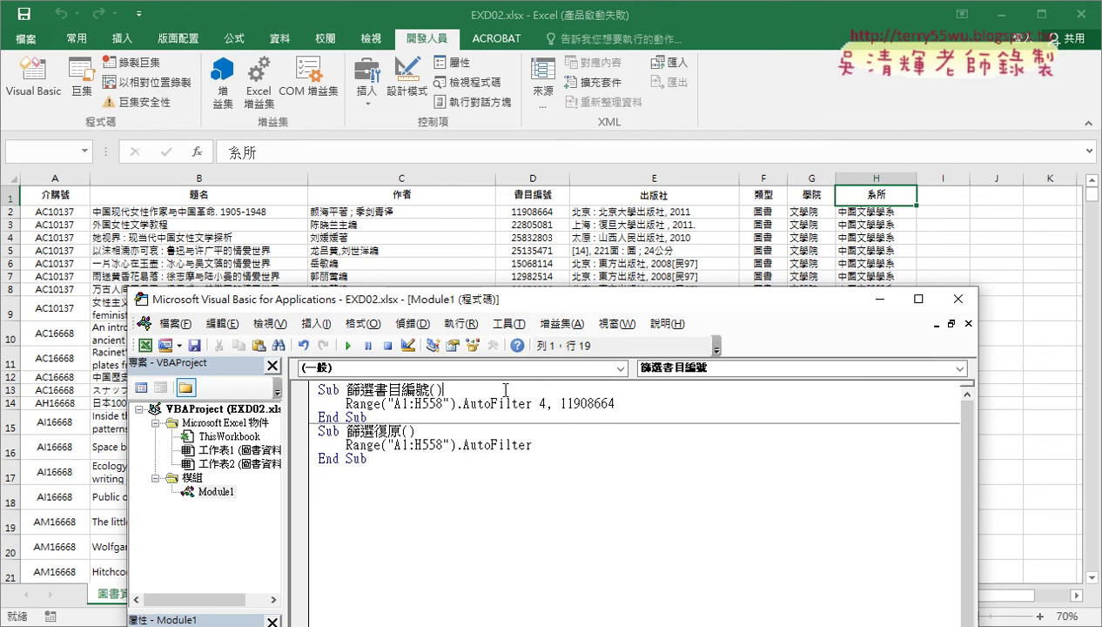
key("Return")
key("Tab")
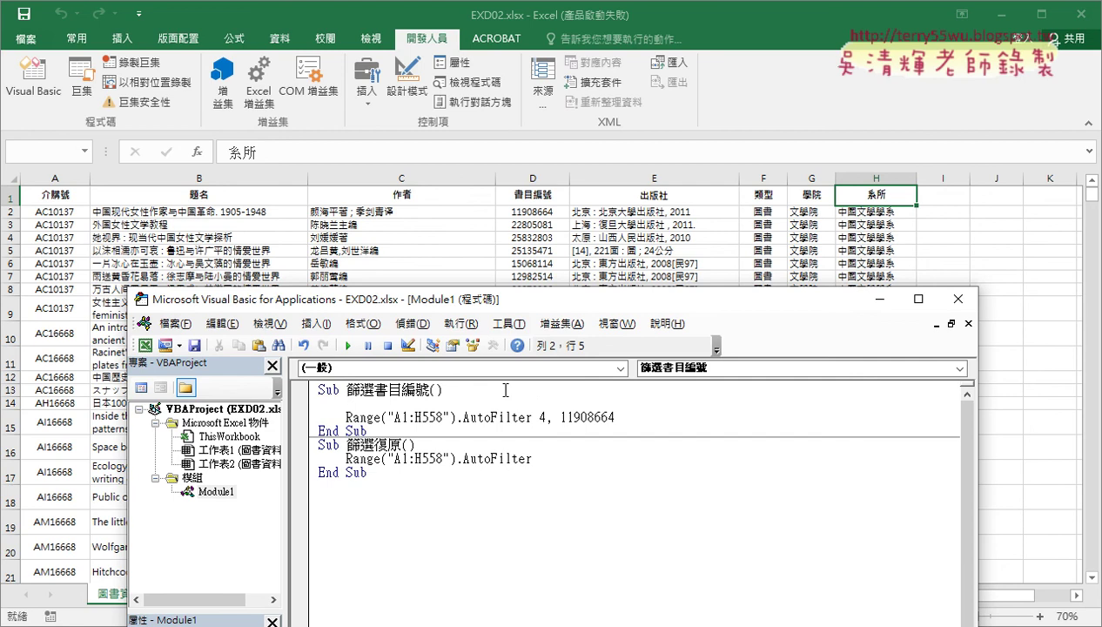
type("x")
type("=")
type("1n")
type("p")
type("u")
type("t")
type("box")
type("()")
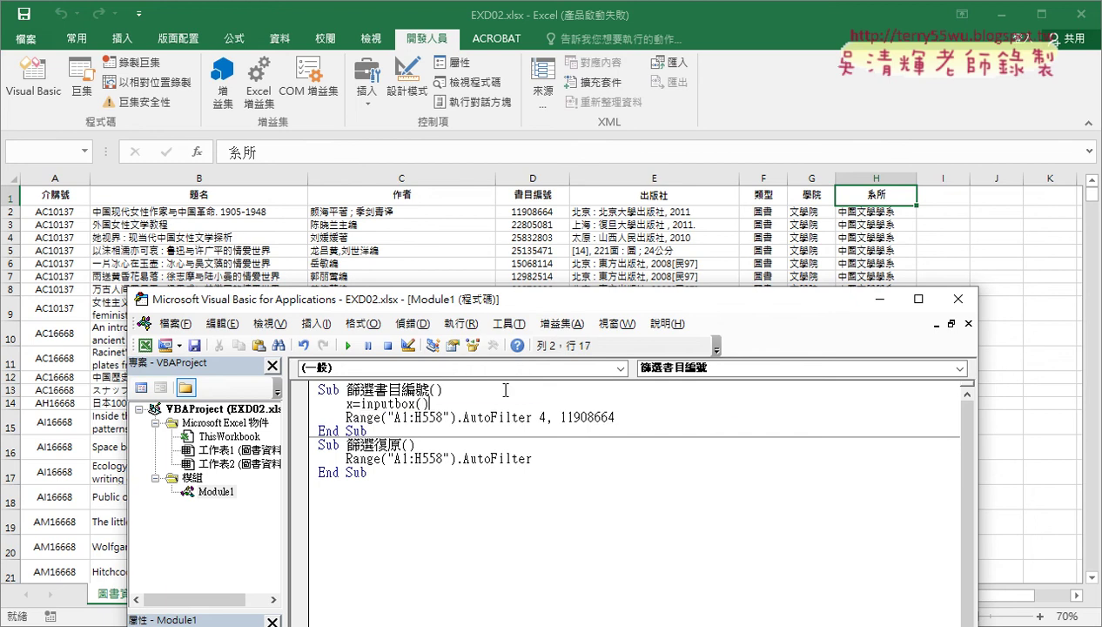
key("Left")
type("\"\"")
key("Left")
type("請")
type("書")
type("輸入")
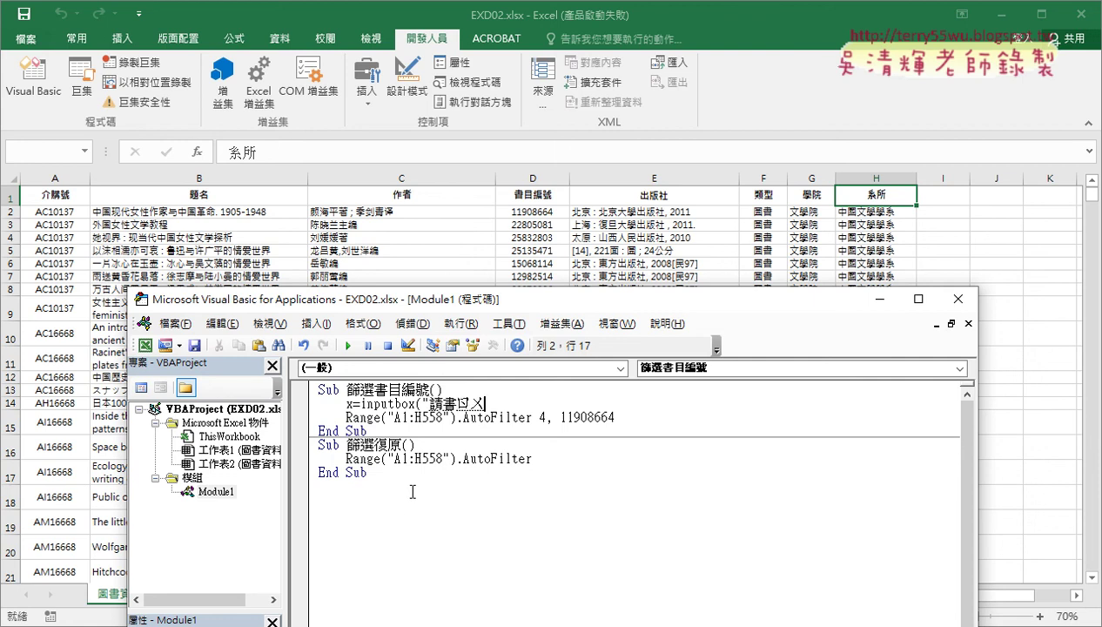
left_click_drag(374, 390, 429, 390)
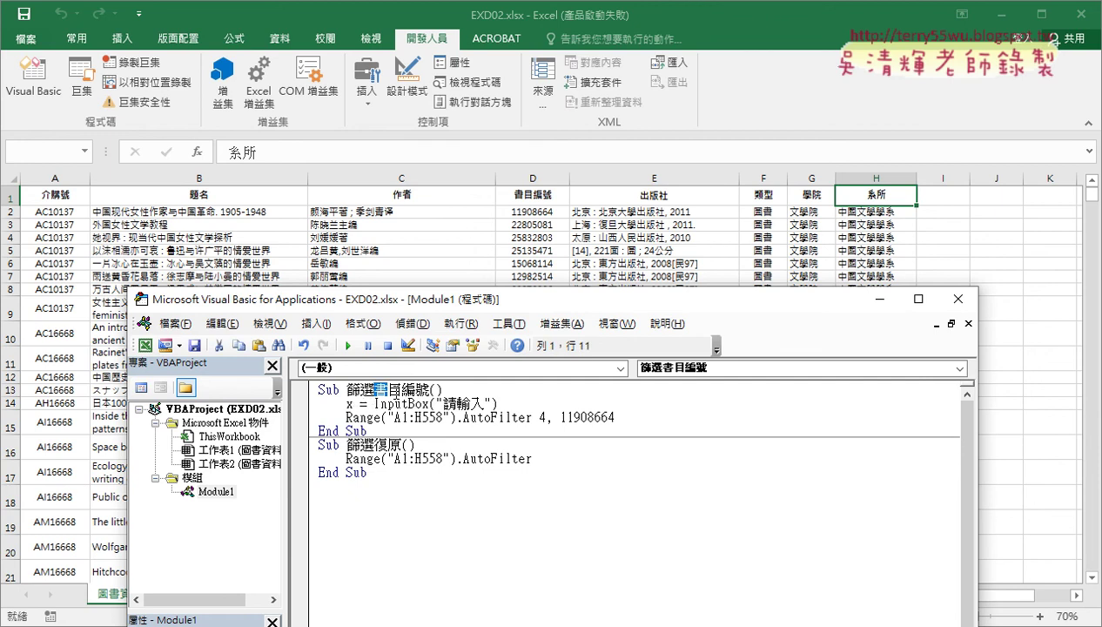
key("ctrl+c")
left_click(482, 404)
key("ctrl+v")
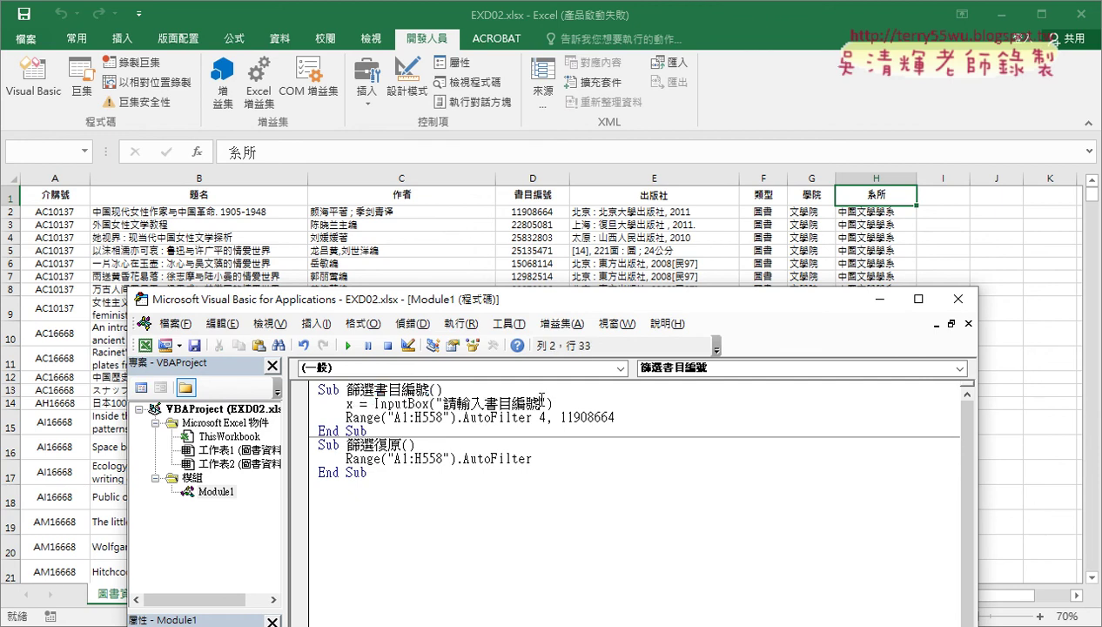
type("!!!")
Replace 11908664 in the AutoFilter line with the variable x.
left_click(582, 428)
left_click_drag(558, 418, 624, 418)
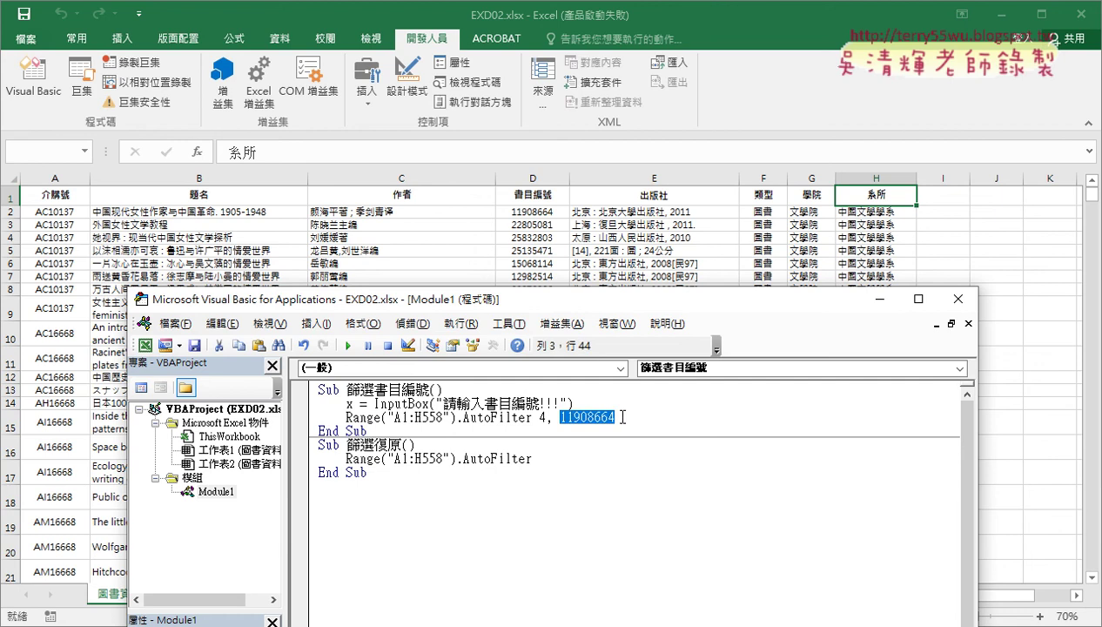
type("x")
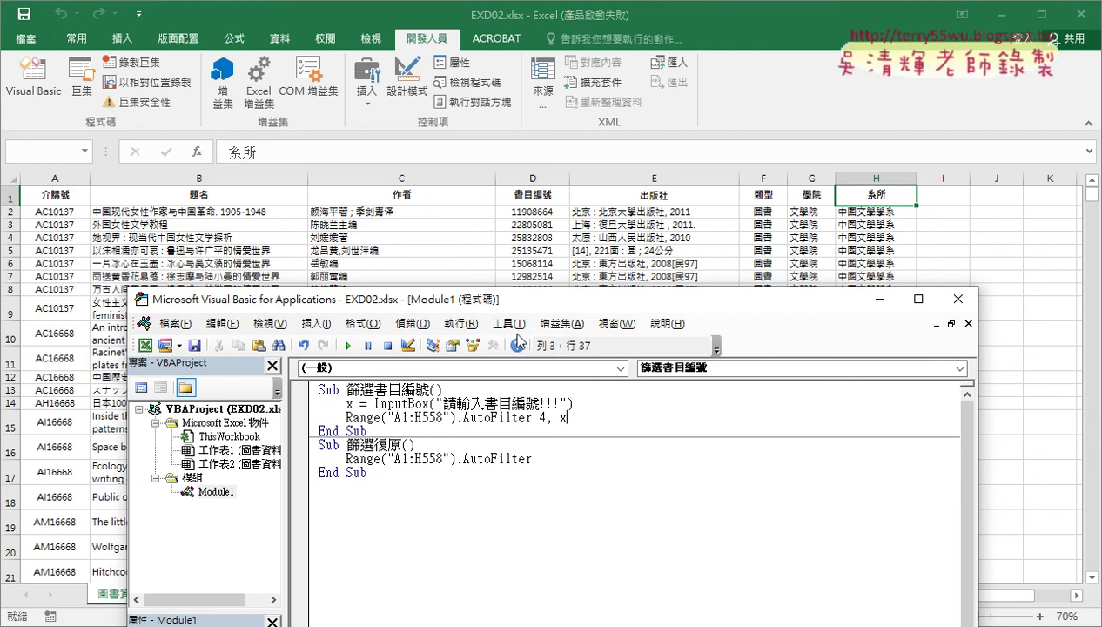
Run 篩選書目編號 and enter 12184513 at the prompt to show only that book.
left_click_drag(526, 305, 540, 338)
left_click(459, 448)
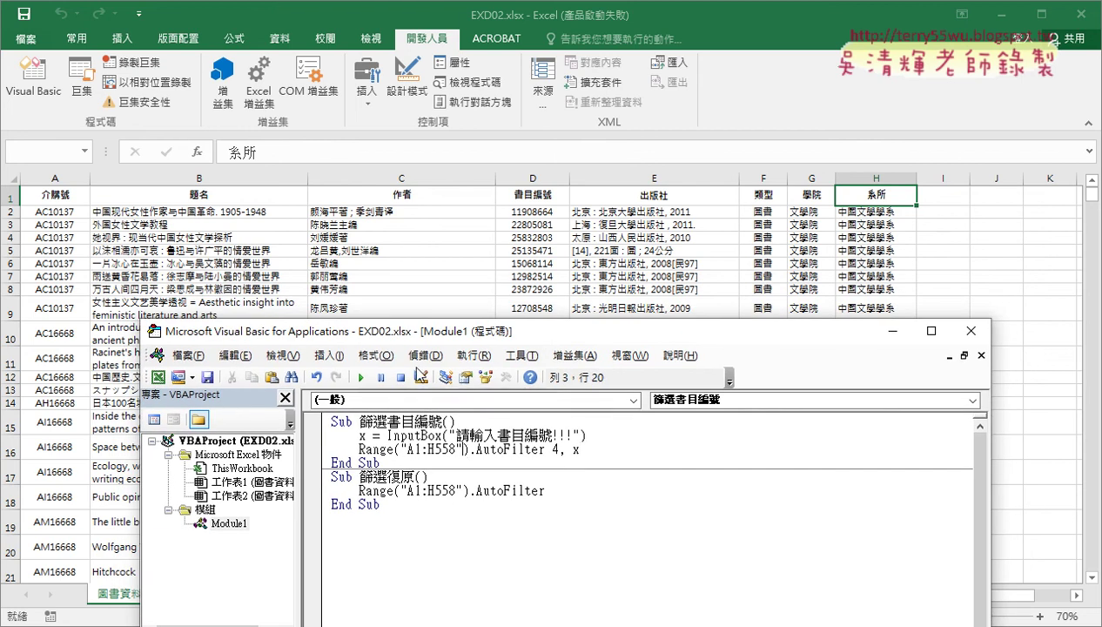
left_click(361, 377)
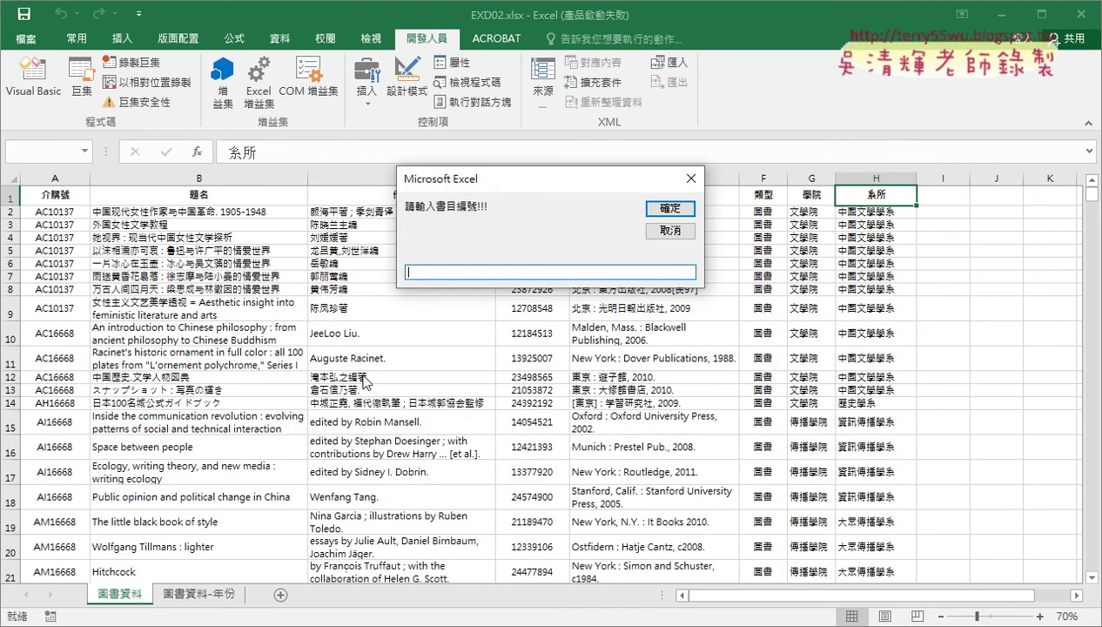
left_click_drag(494, 183, 515, 397)
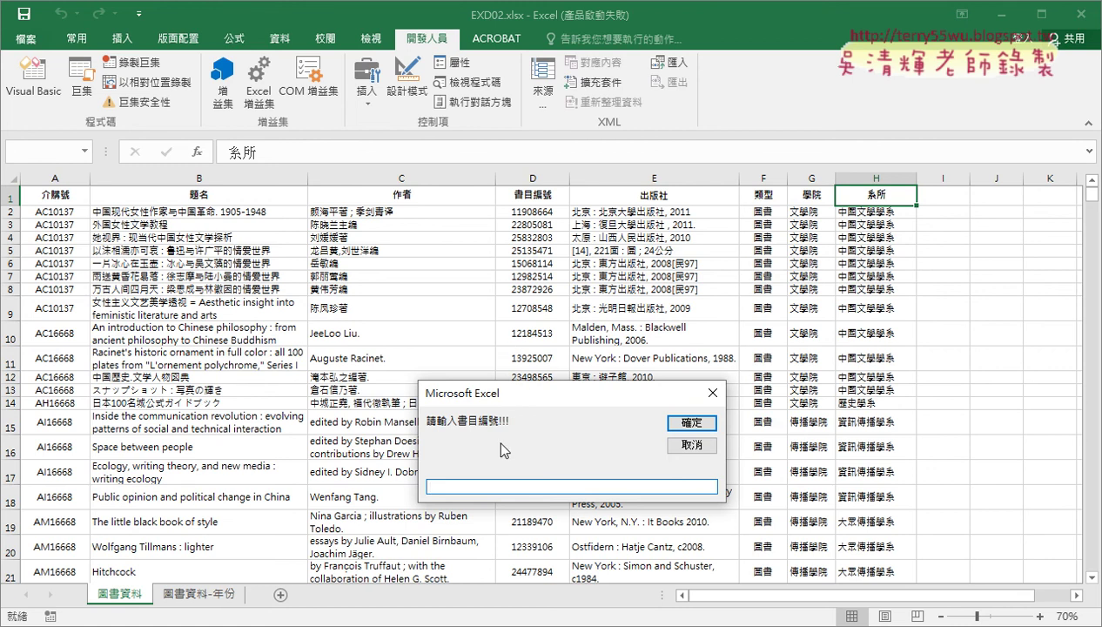
type("121")
type("8451")
type("3")
left_click(690, 423)
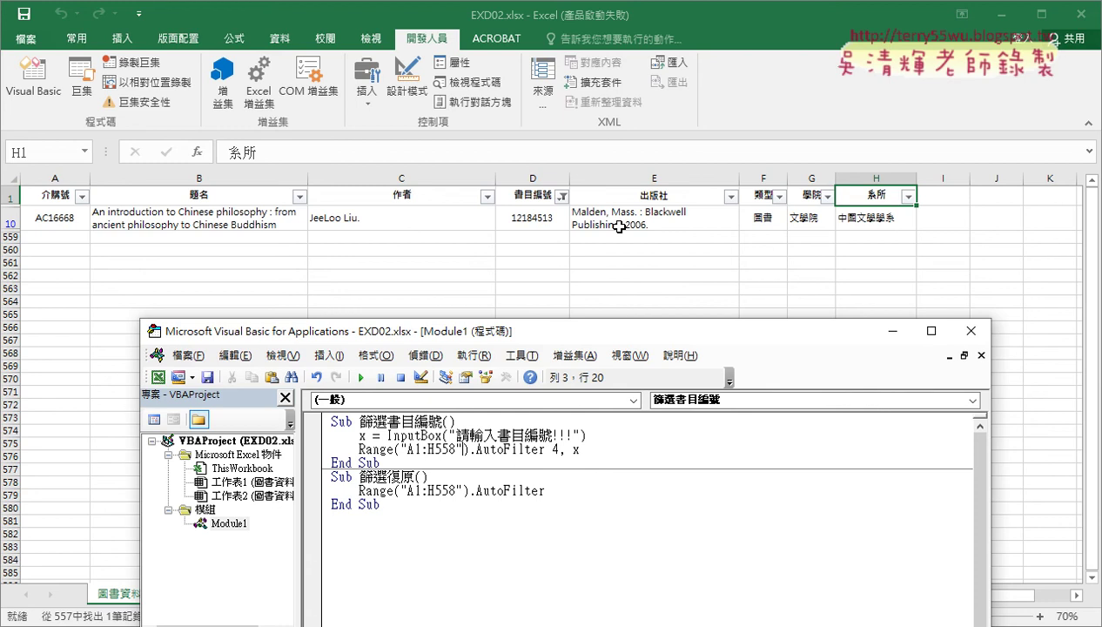
left_click(475, 490)
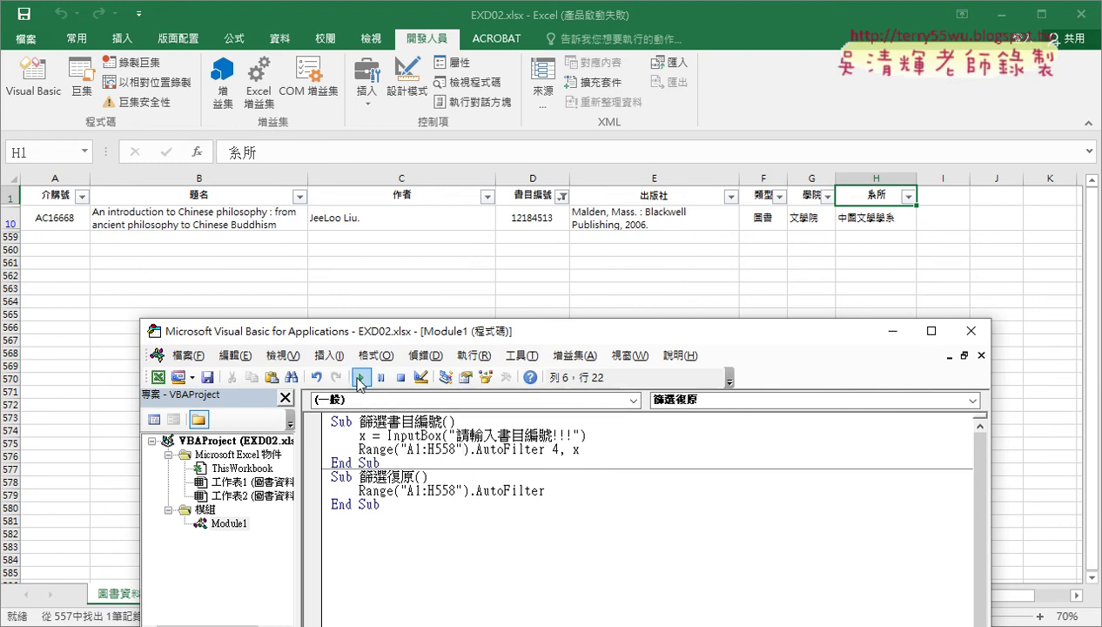
Run 篩選復原 to show all catalogue rows, then select the module code and reposition the window.
left_click(360, 377)
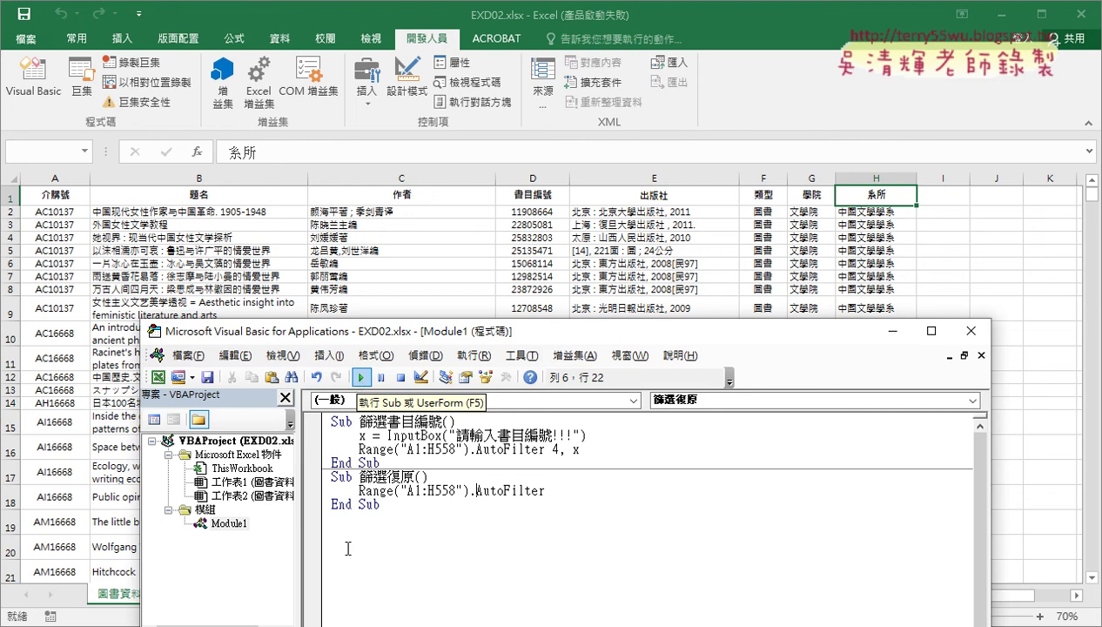
left_click_drag(379, 515, 326, 420)
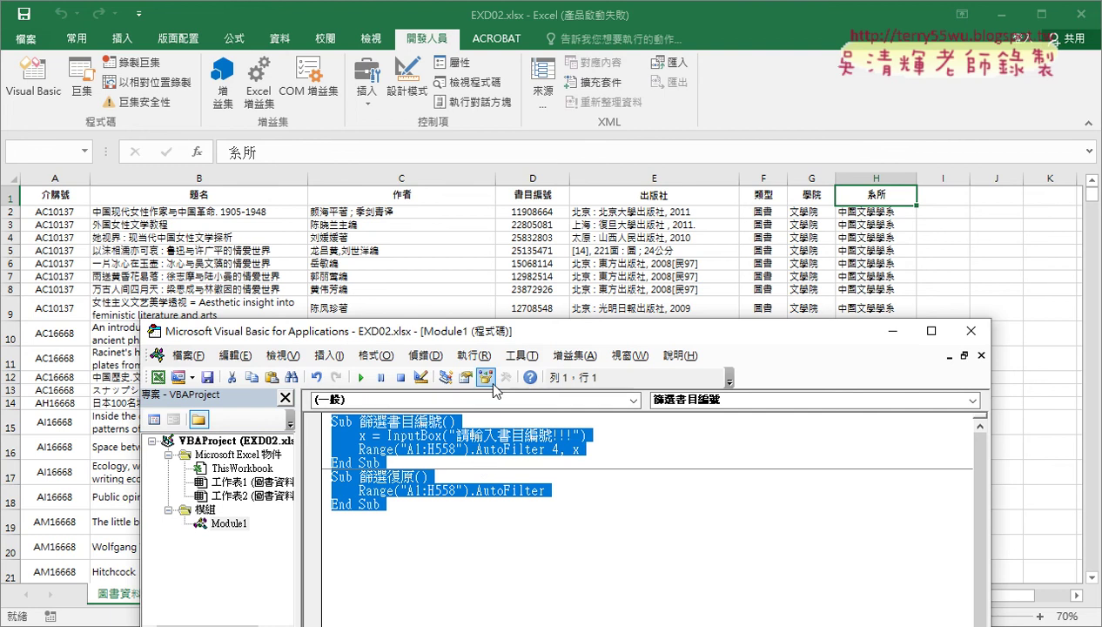
left_click_drag(495, 331, 590, 293)
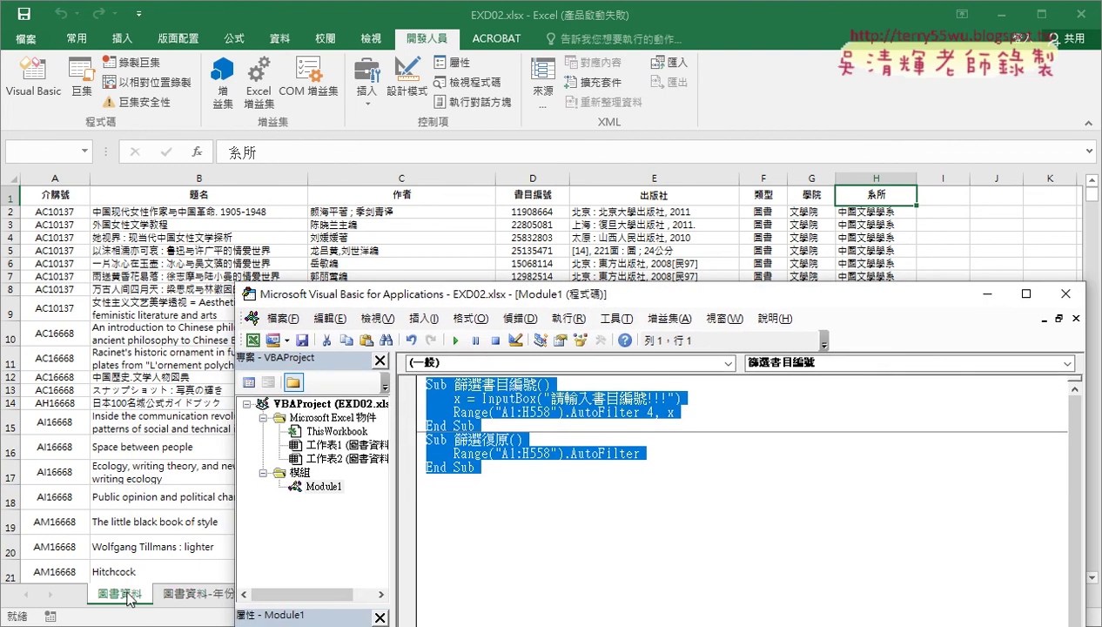
mouse_move(476, 299)
left_mouse_down()
mouse_move(391, 276)
mouse_move(402, 271)
left_mouse_up()
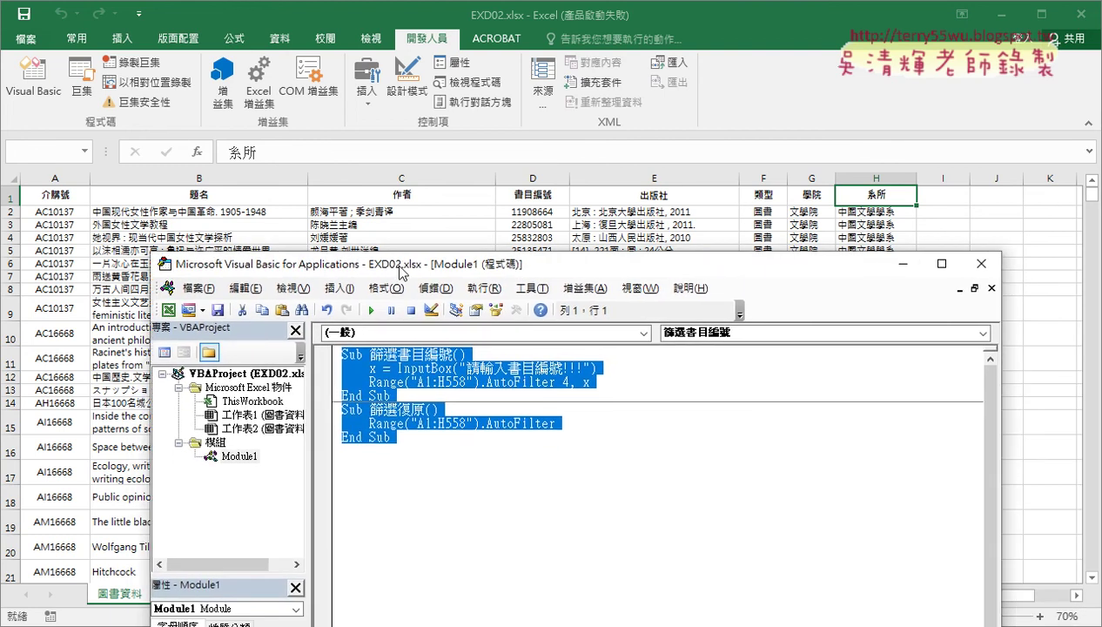